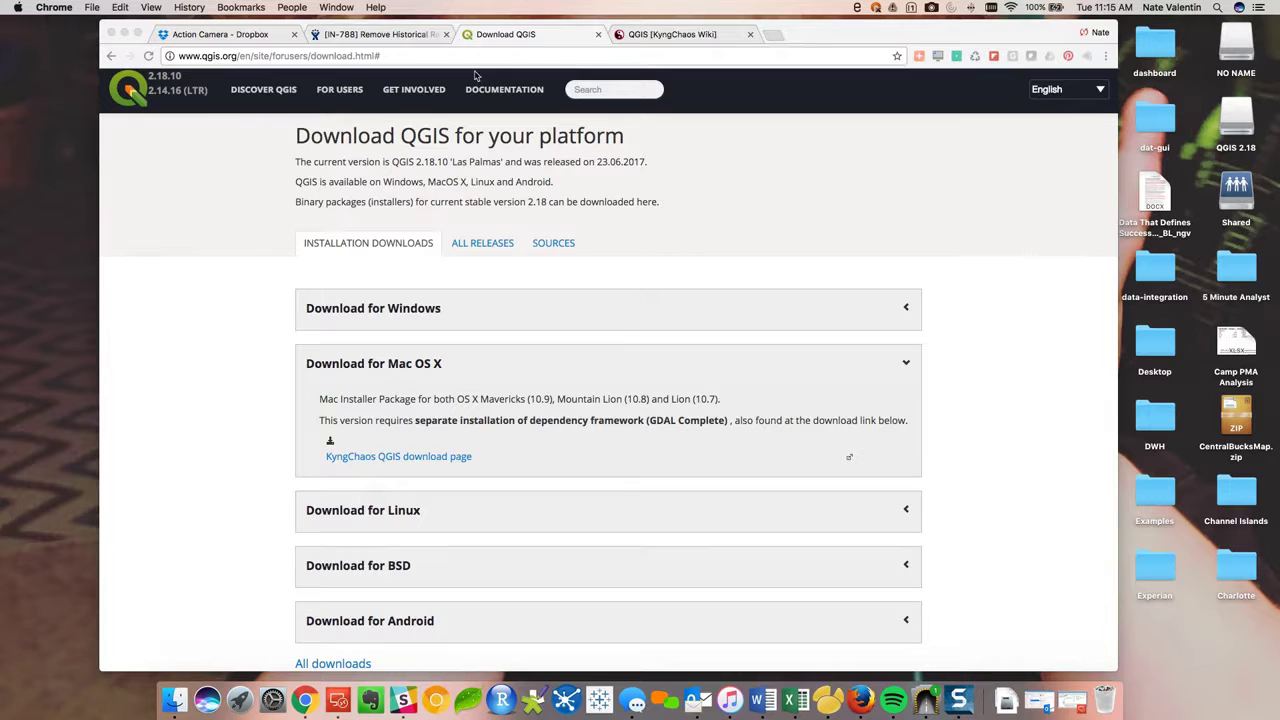
# Bring Chrome forward on the QGIS download page with the Mac OS X section expanded
pyautogui.click(444, 57)
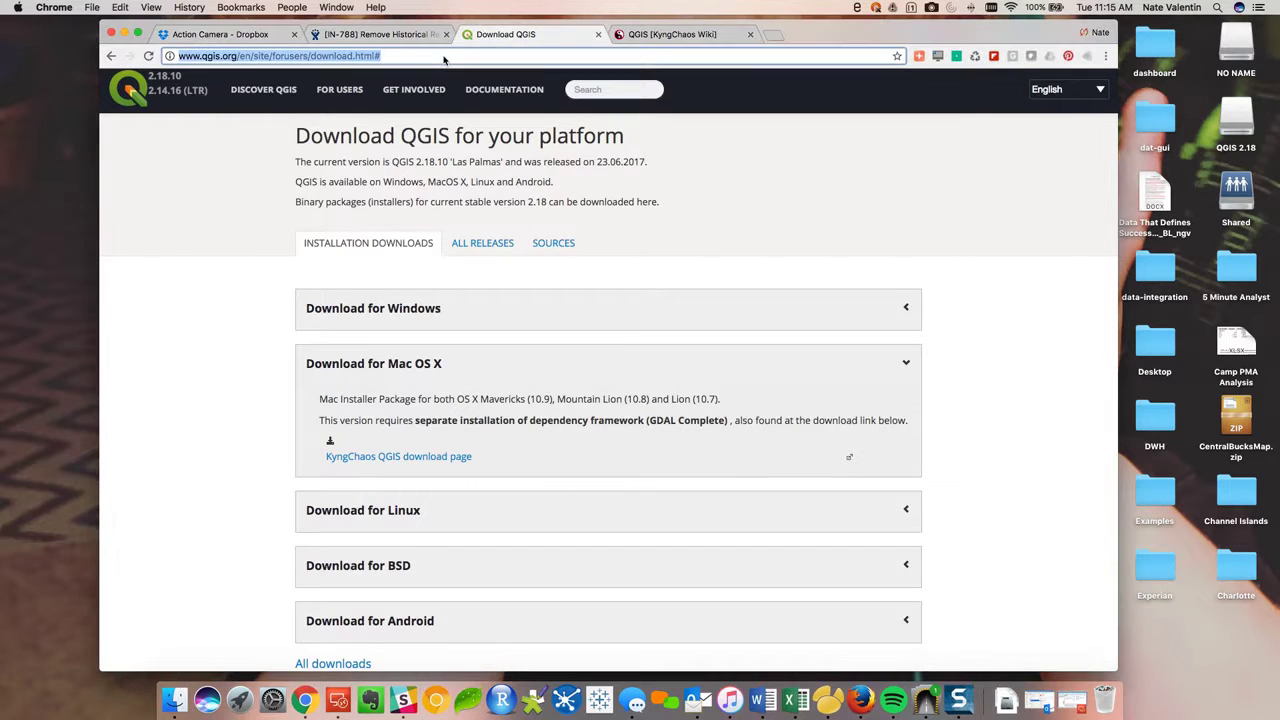
# Follow the KyngChaos QGIS download page link to its wiki page
pyautogui.click(439, 458)
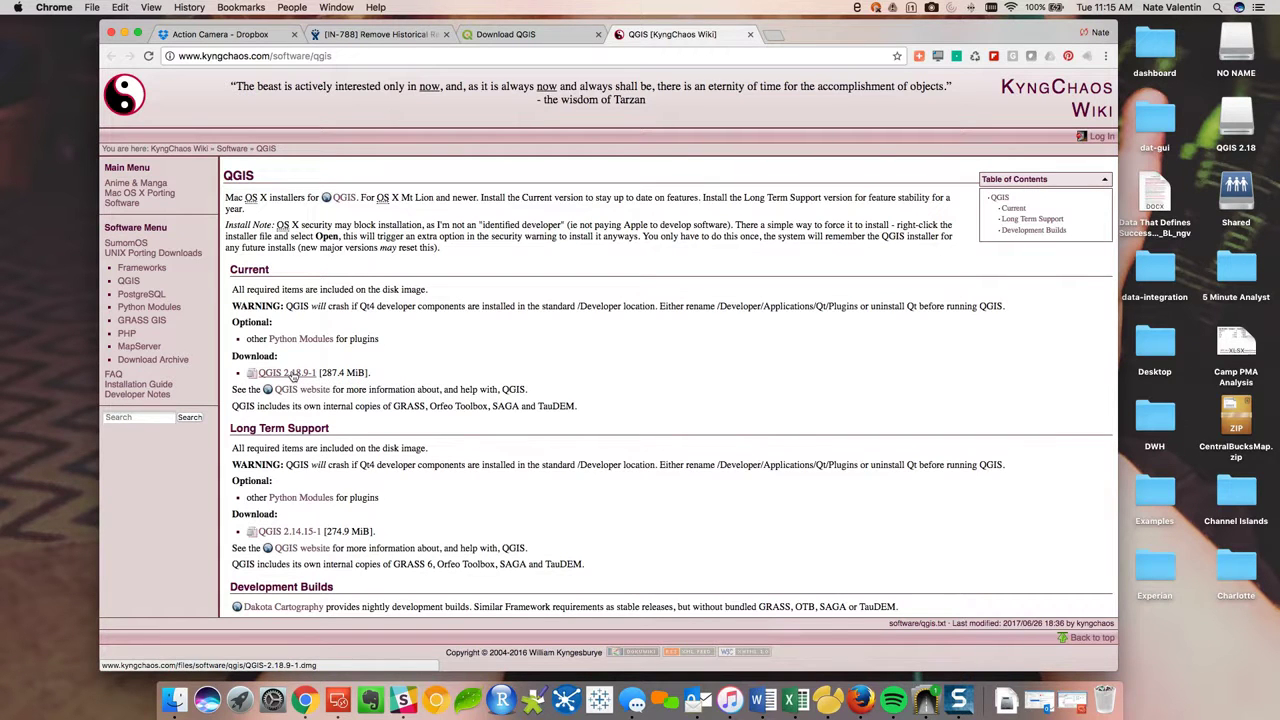
# Bring the QGIS 2.18 disk image window forward in Finder and move it left
pyautogui.click(187, 700)
pyautogui.moveTo(704, 131); pyautogui.dragTo(650, 131)
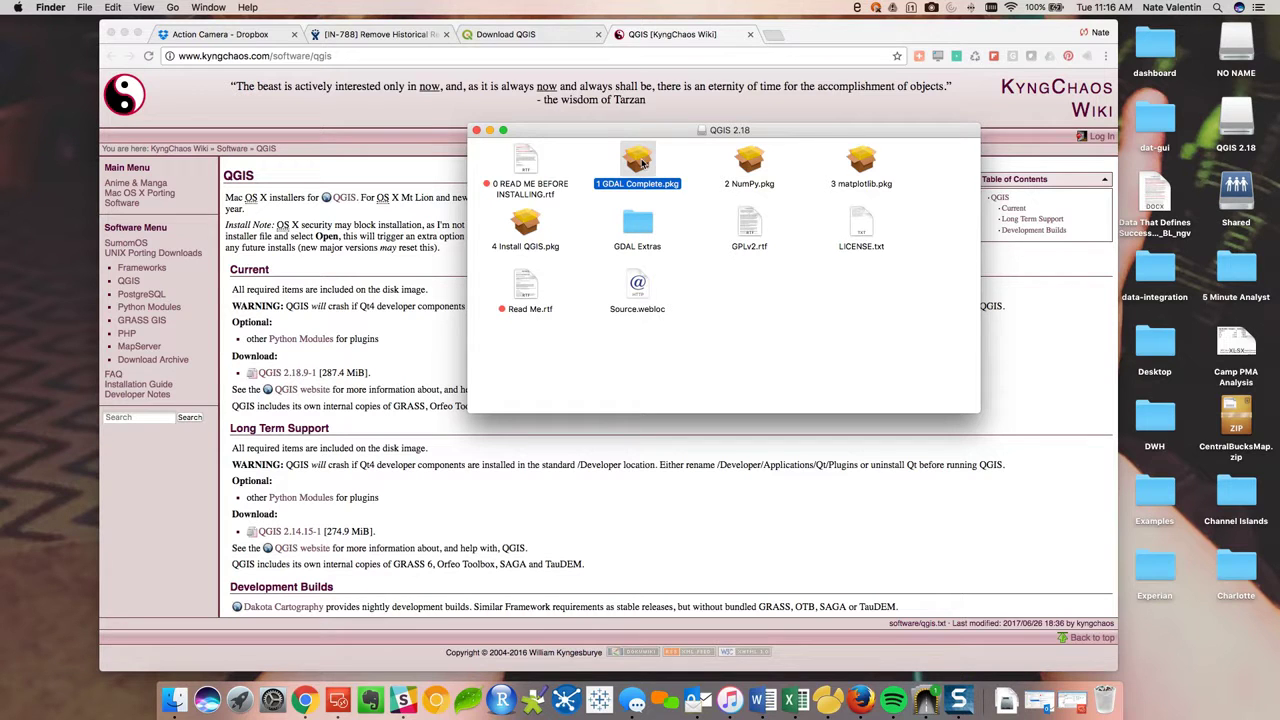
# Open 1 GDAL Complete.pkg despite the unidentified-developer block
pyautogui.doubleClick(642, 162)
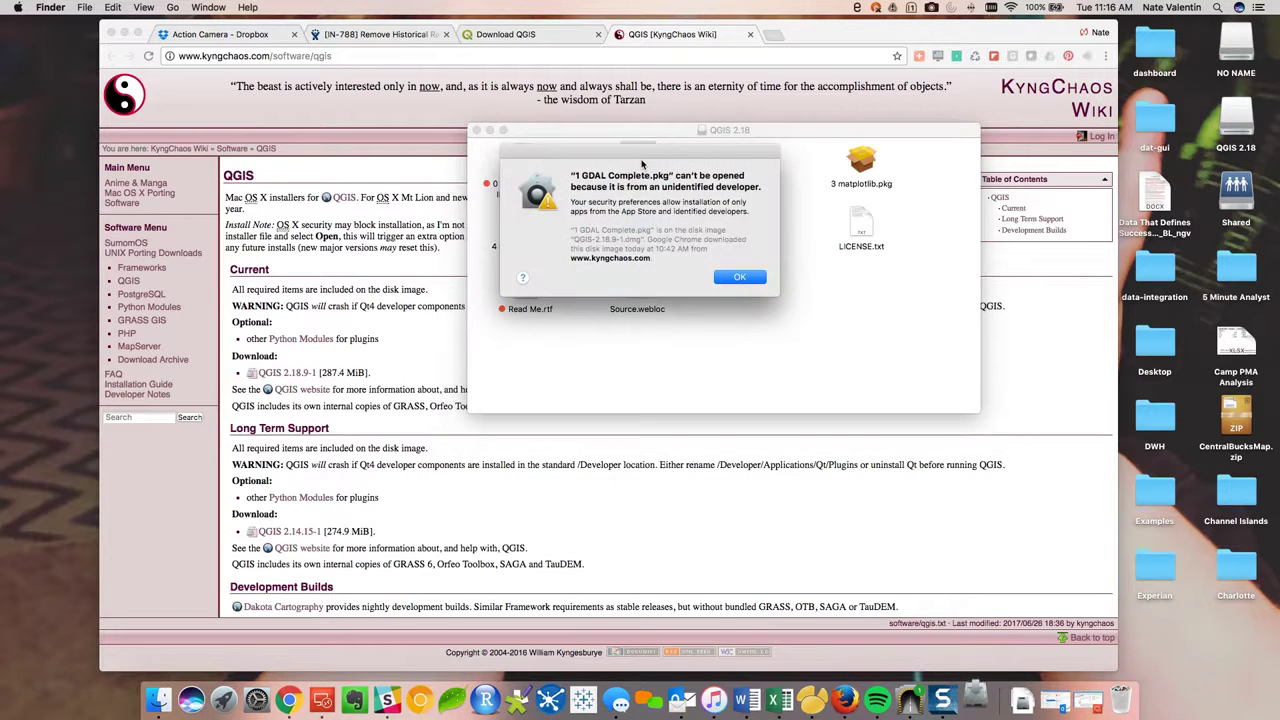
pyautogui.click(740, 278)
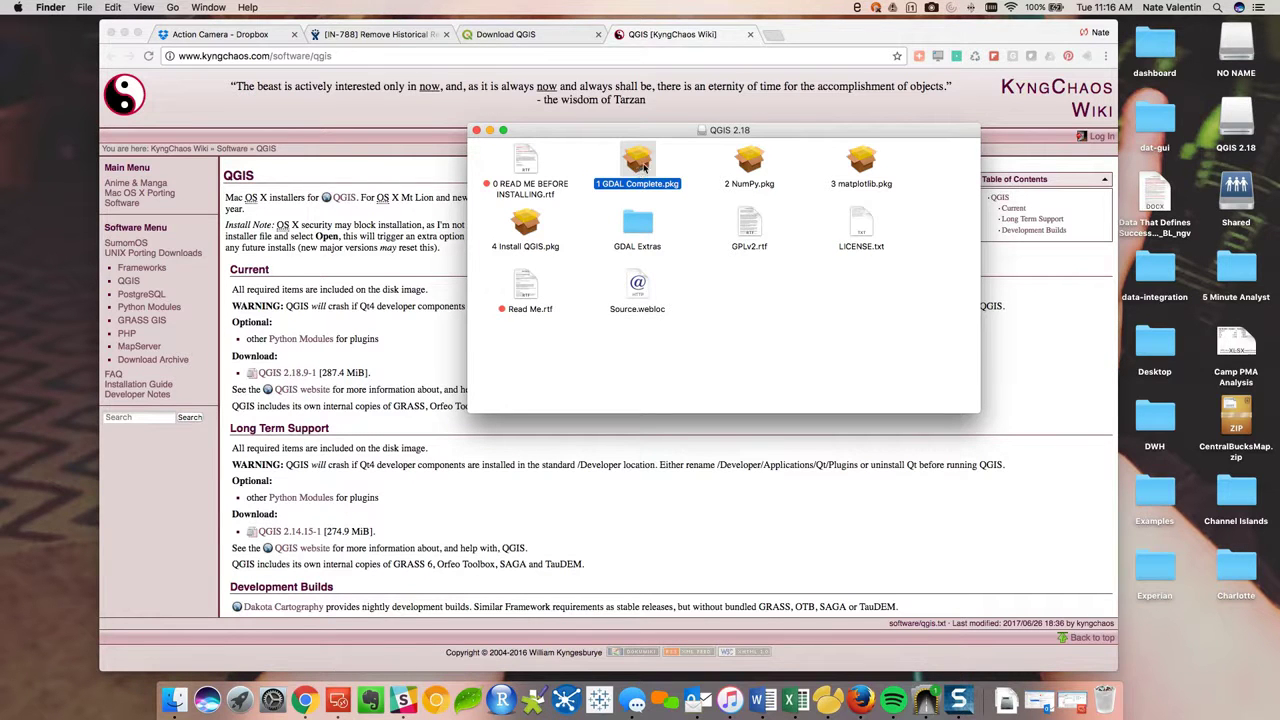
pyautogui.rightClick(643, 168)
pyautogui.click(662, 170)
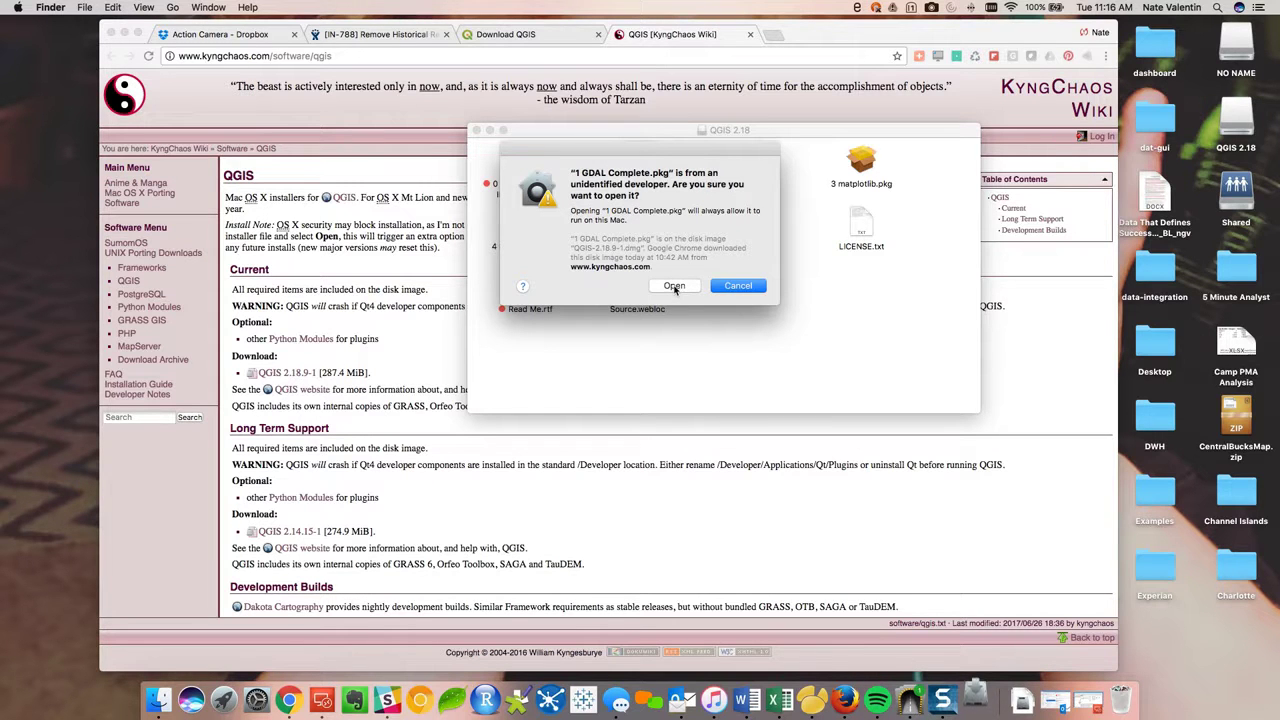
pyautogui.click(674, 287)
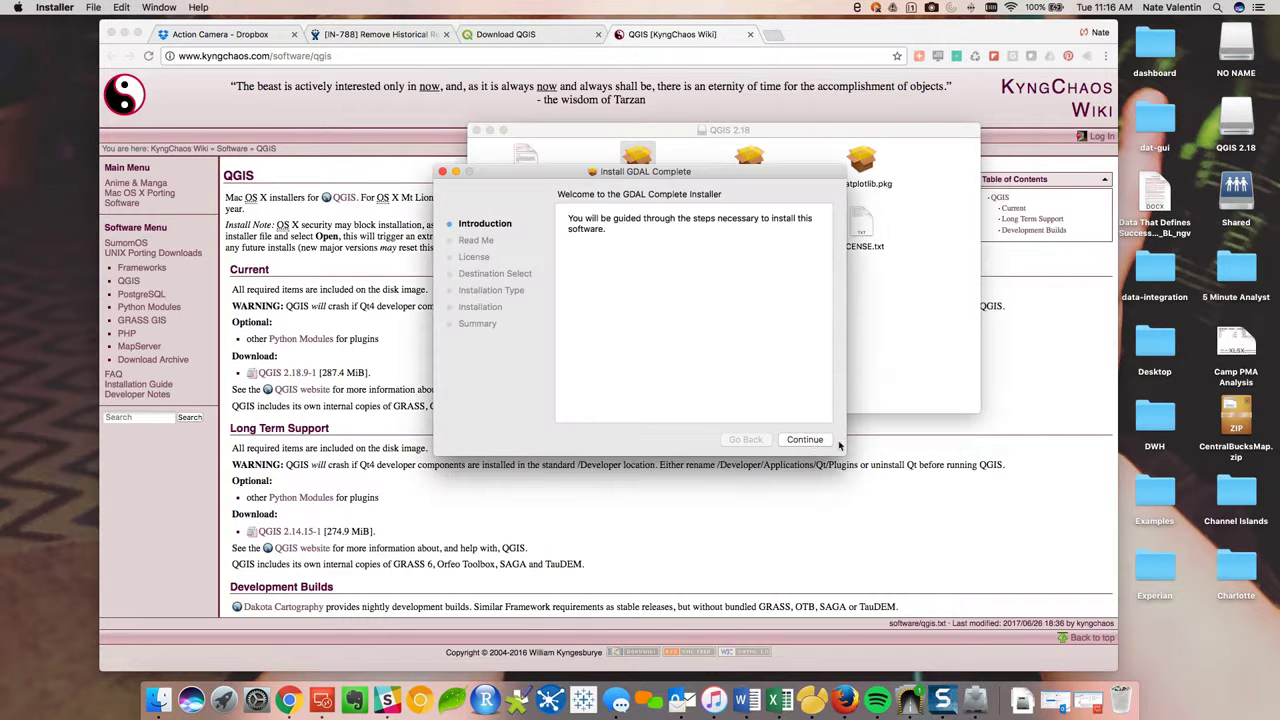
# Continue through the GDAL installer pages, agree to the license and start installing
pyautogui.click(812, 443)
pyautogui.click(812, 444)
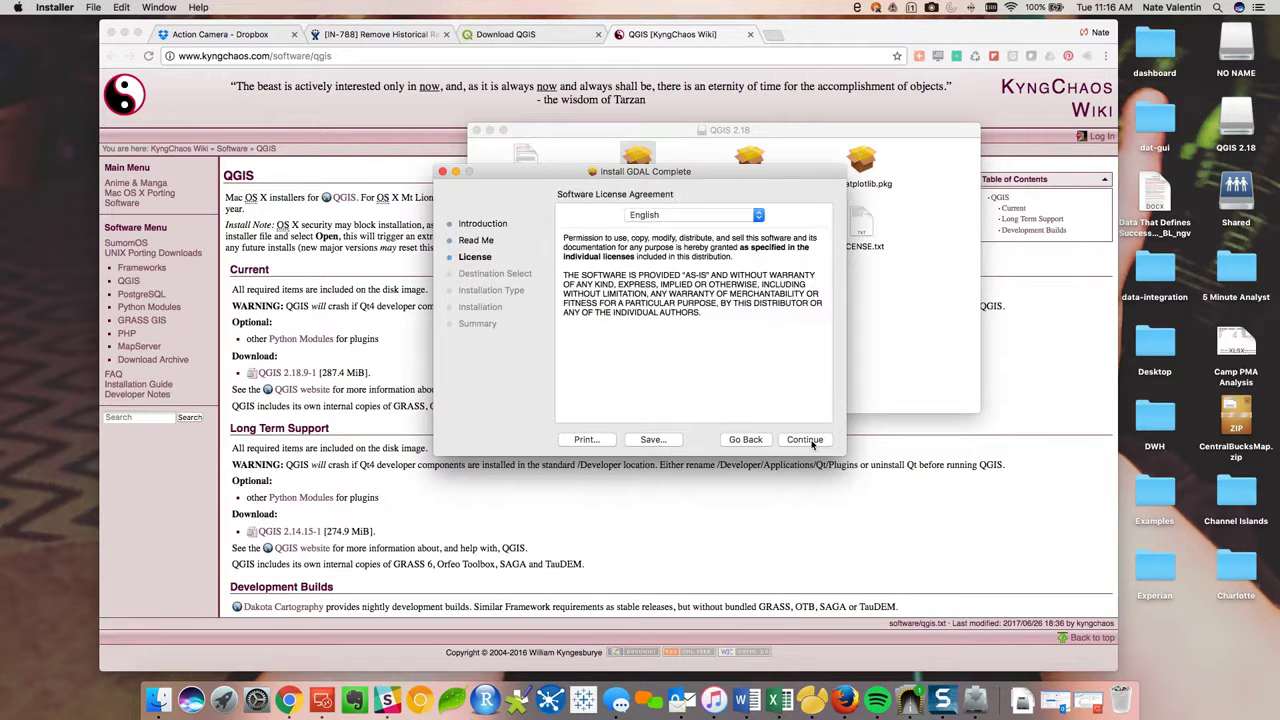
pyautogui.click(812, 443)
pyautogui.click(785, 279)
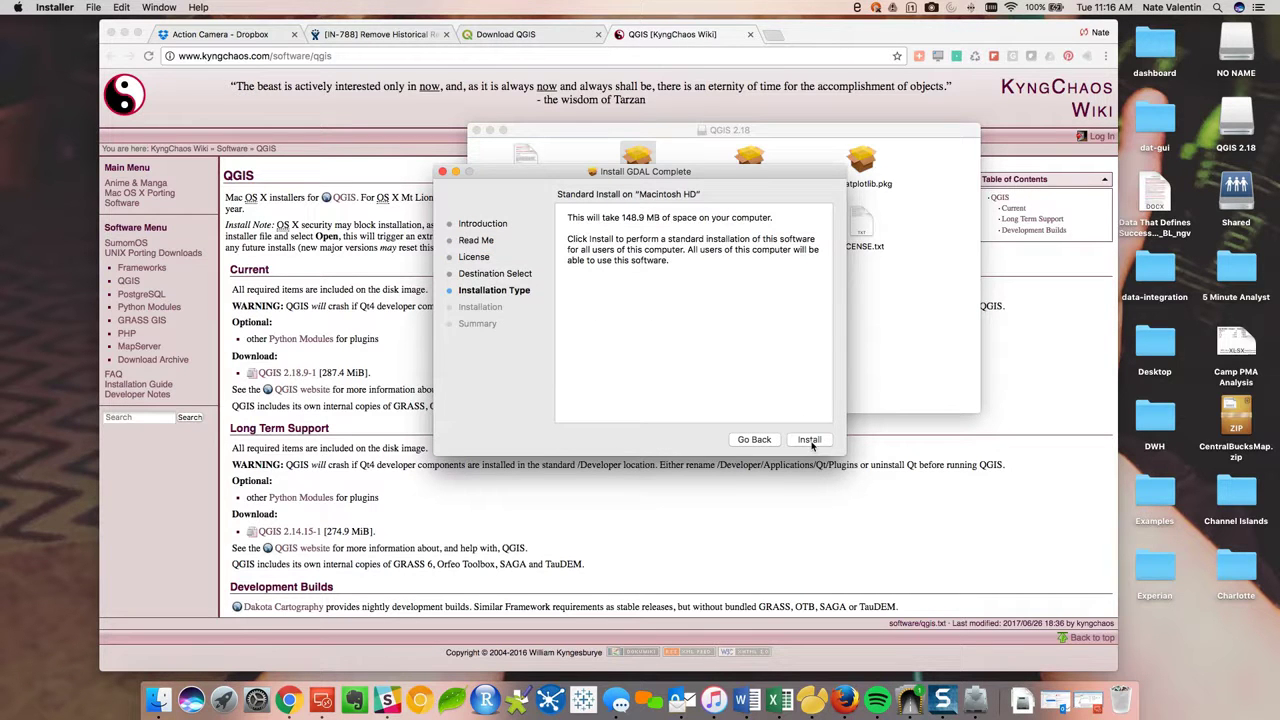
pyautogui.click(810, 441)
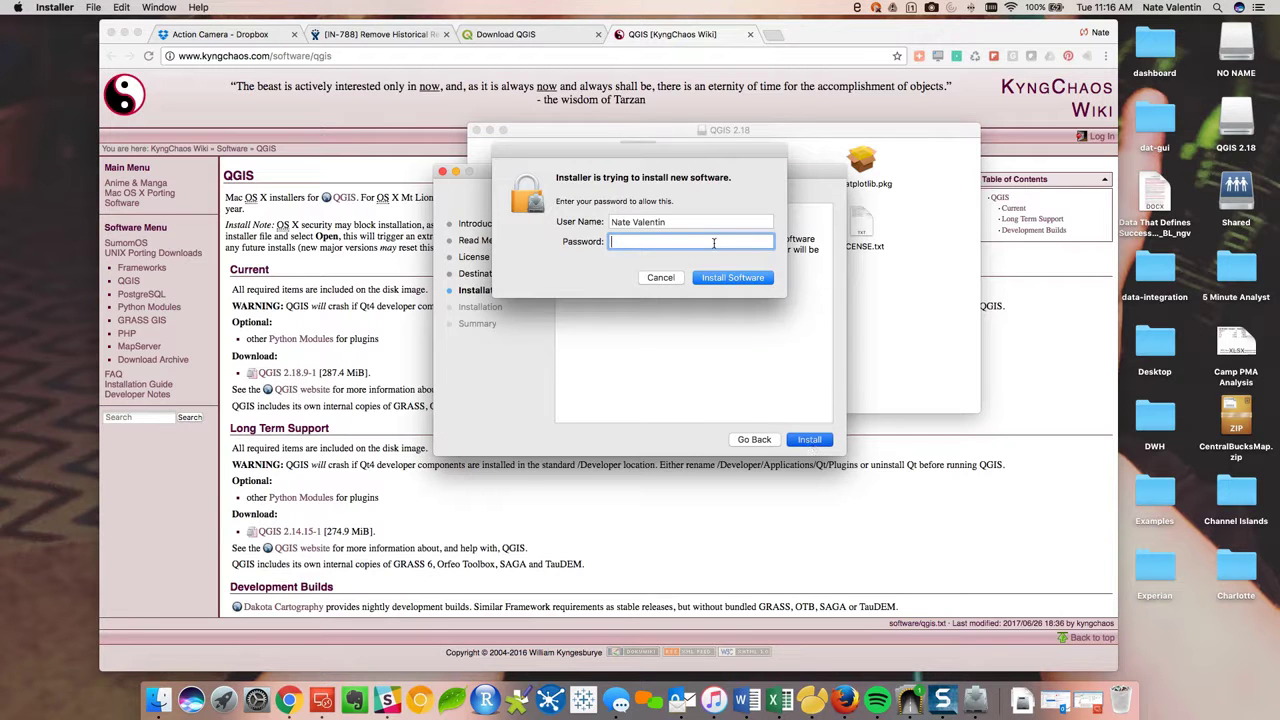
# Authorize with the administrator password, then close the installer and move it to the Trash
pyautogui.write('**********')
pyautogui.press('Return')
pyautogui.write('***********')
pyautogui.press('Return')
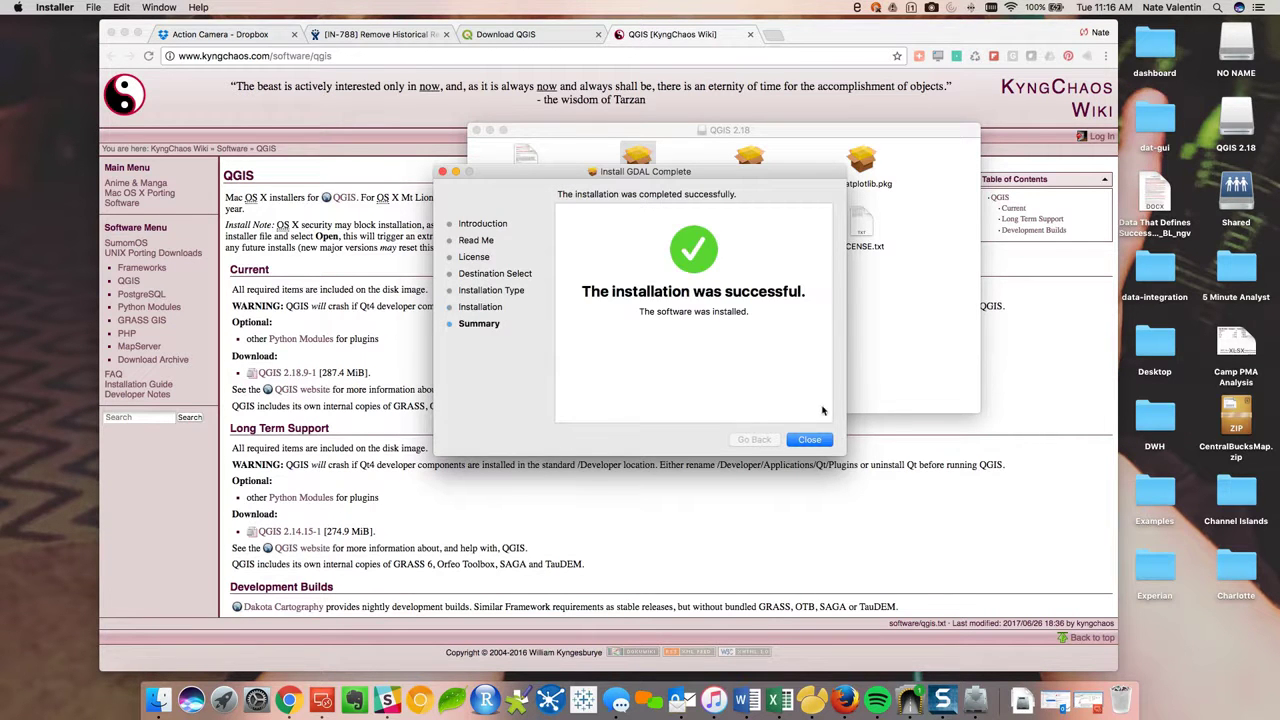
pyautogui.click(810, 440)
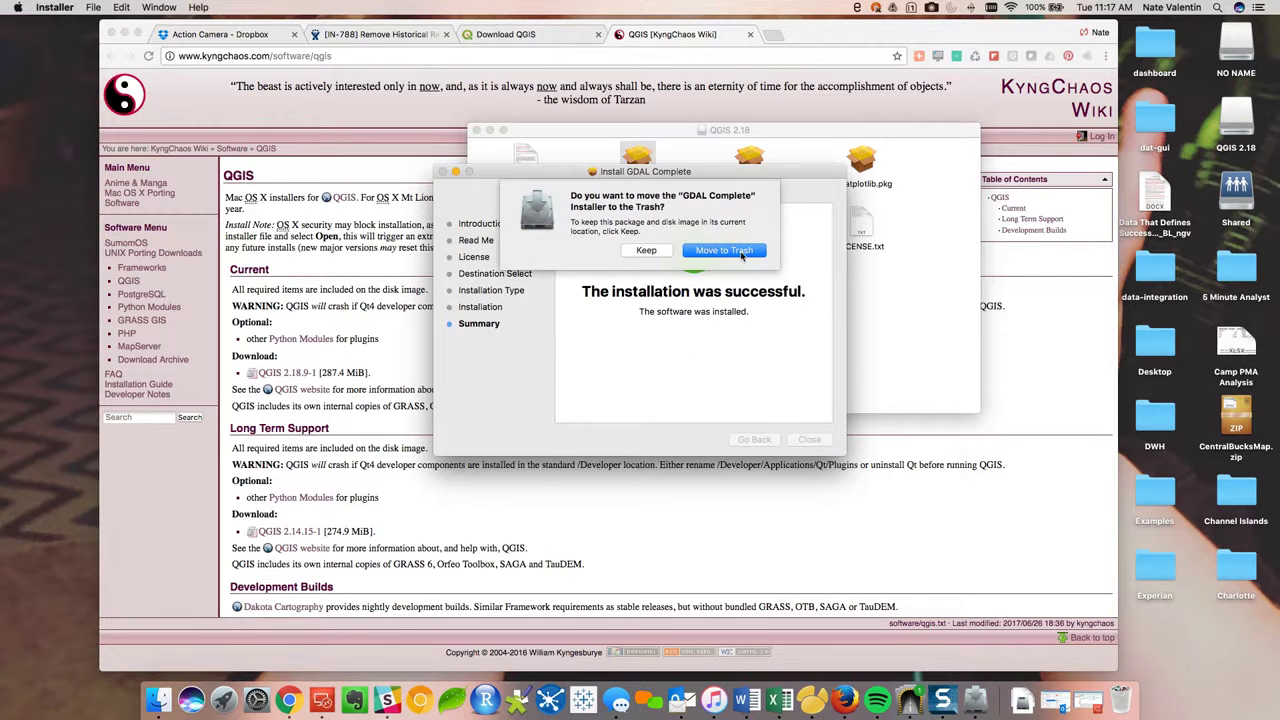
pyautogui.click(741, 251)
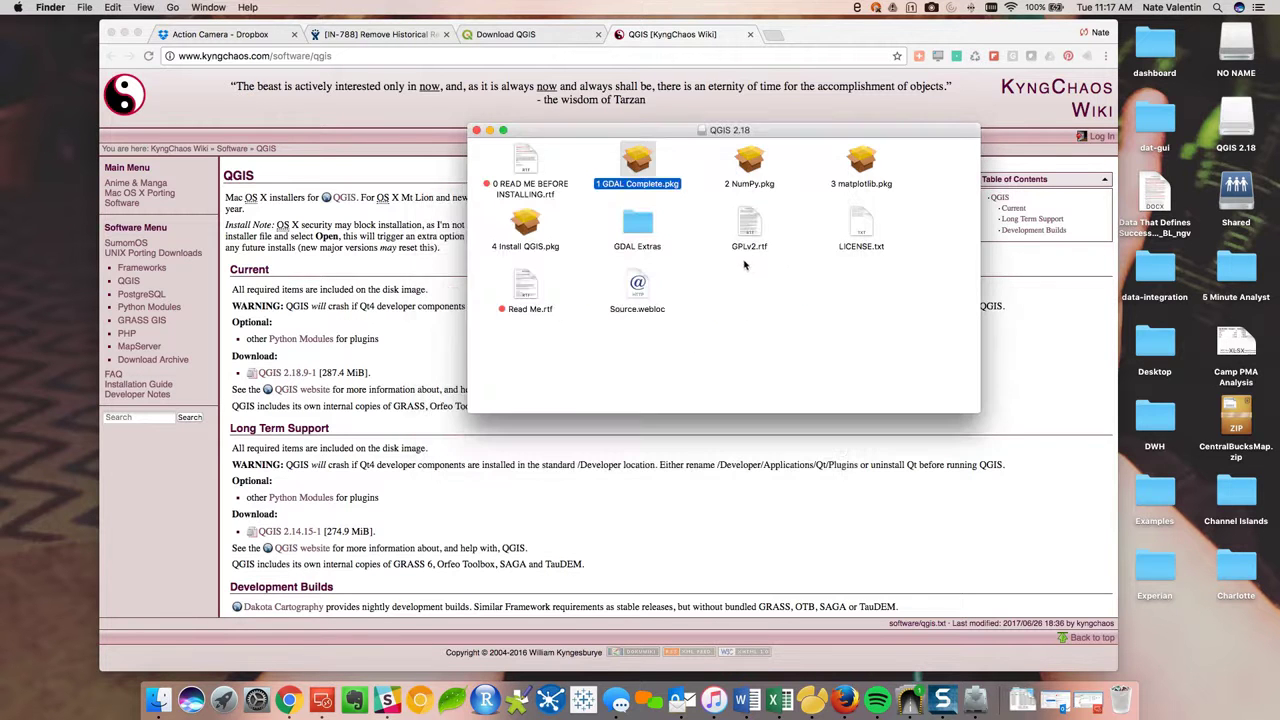
# Open 2 NumPy.pkg with Installer and confirm the security prompt
pyautogui.click(750, 166)
pyautogui.rightClick(750, 166)
pyautogui.moveTo(791, 184)
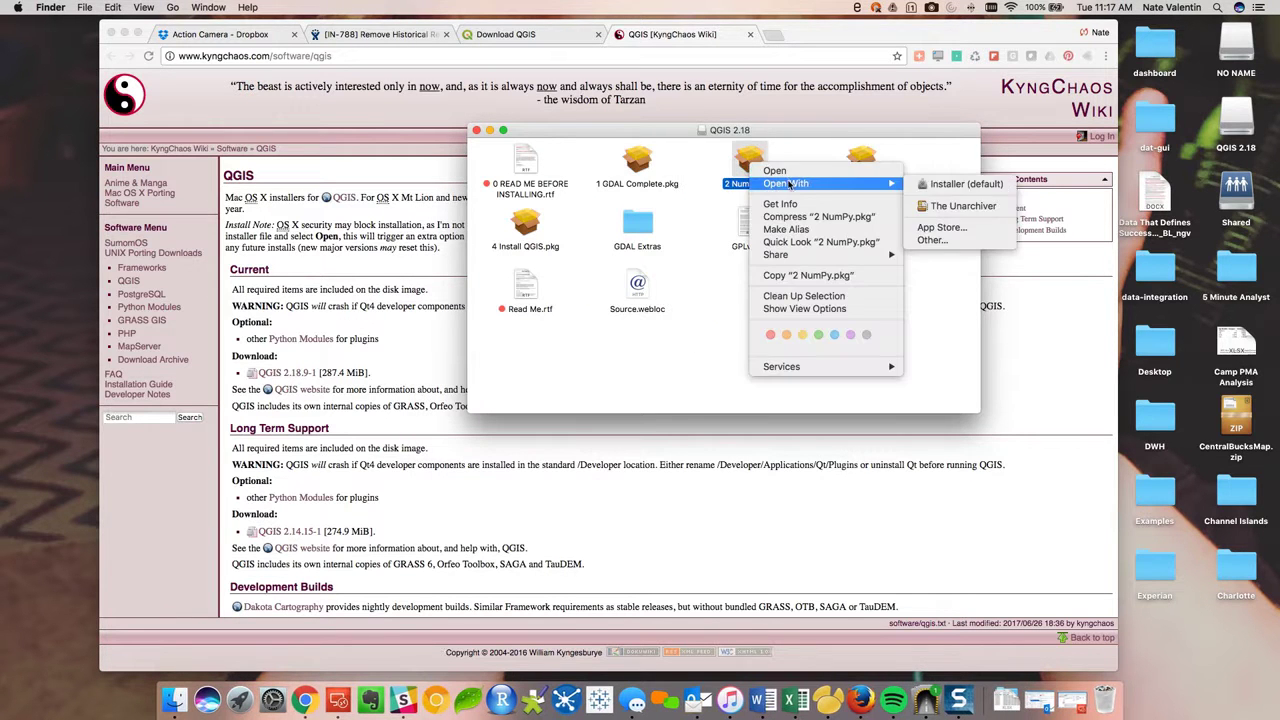
pyautogui.click(940, 186)
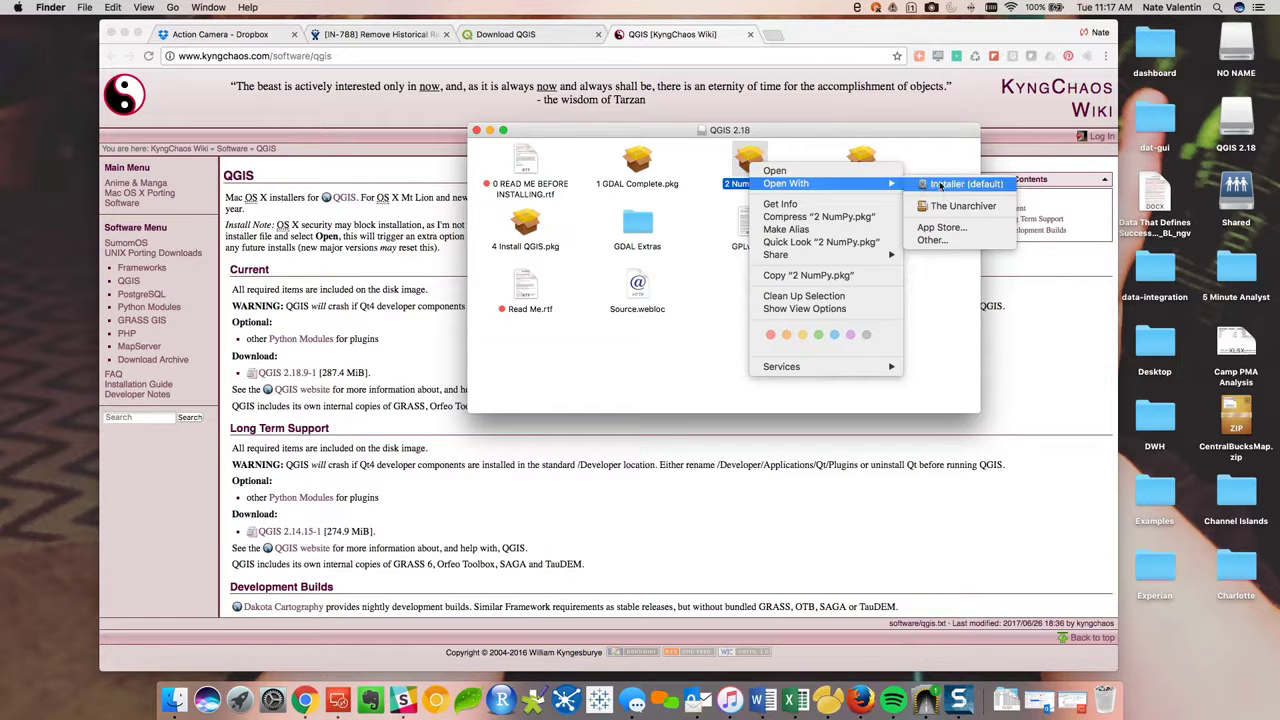
pyautogui.click(737, 285)
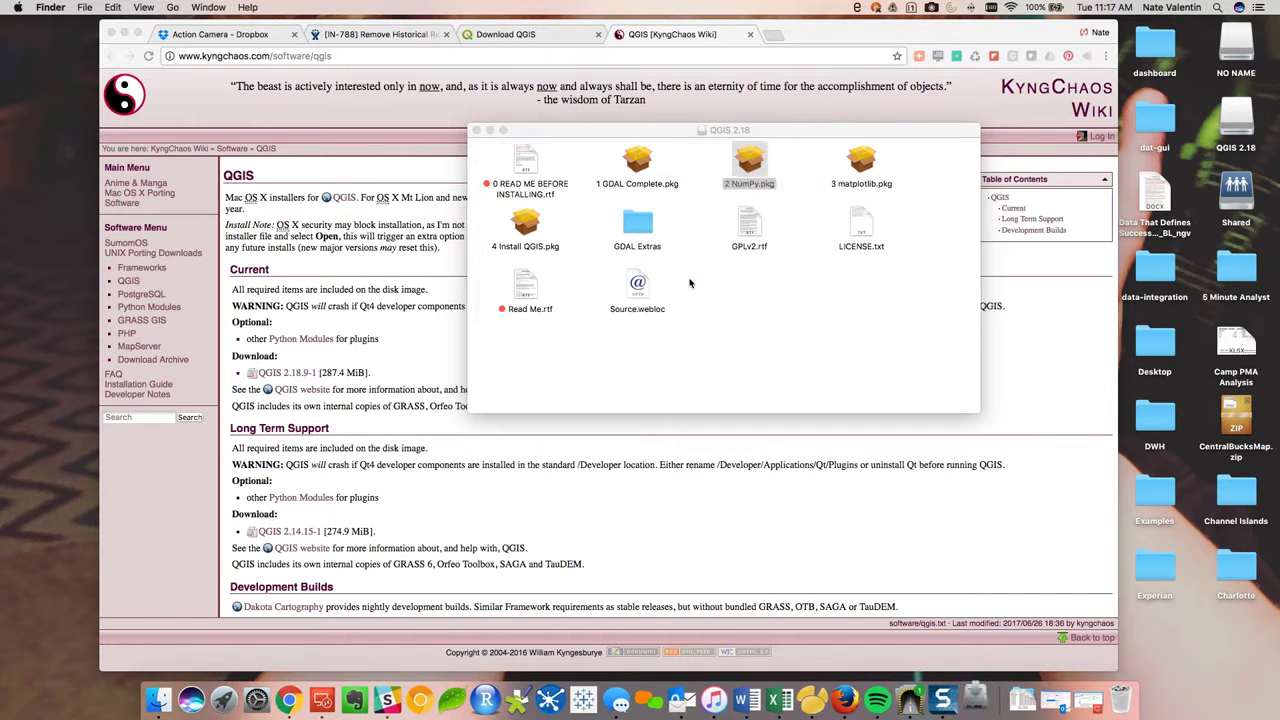
pyautogui.click(668, 421)
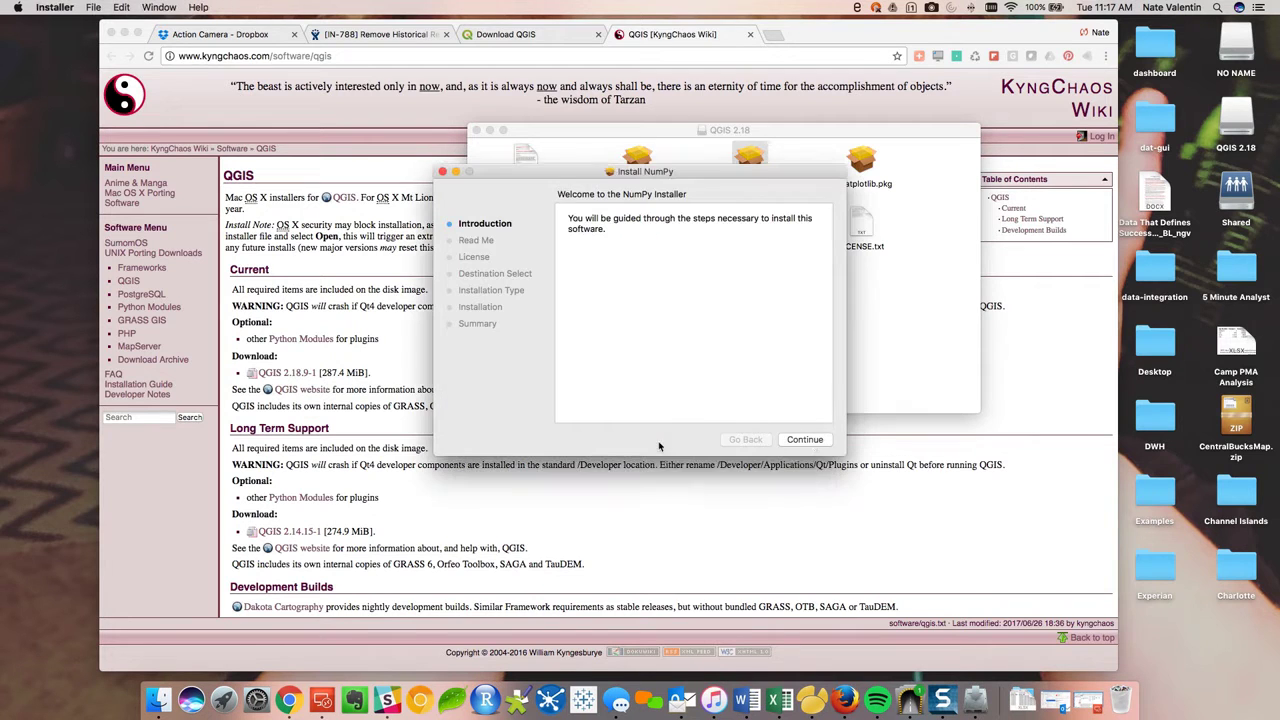
# Continue through NumPy's Read Me and License, agree, and start installing
pyautogui.click(805, 440)
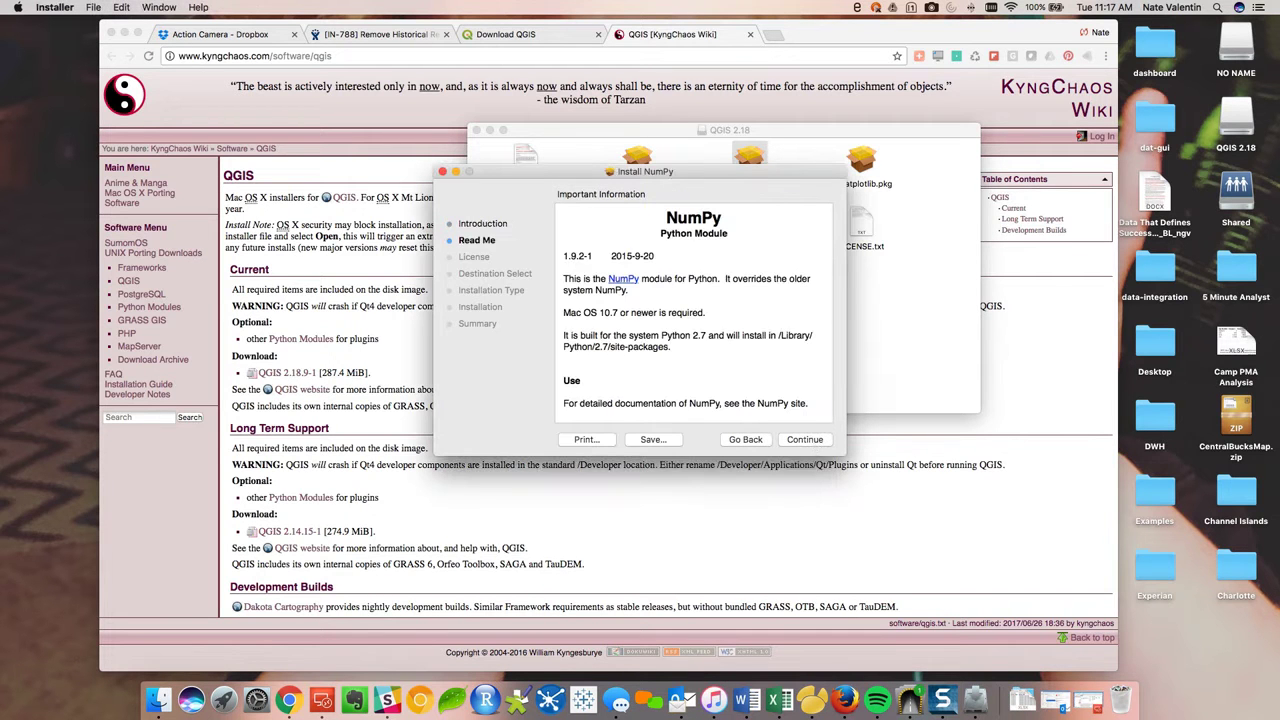
pyautogui.click(815, 445)
pyautogui.click(815, 446)
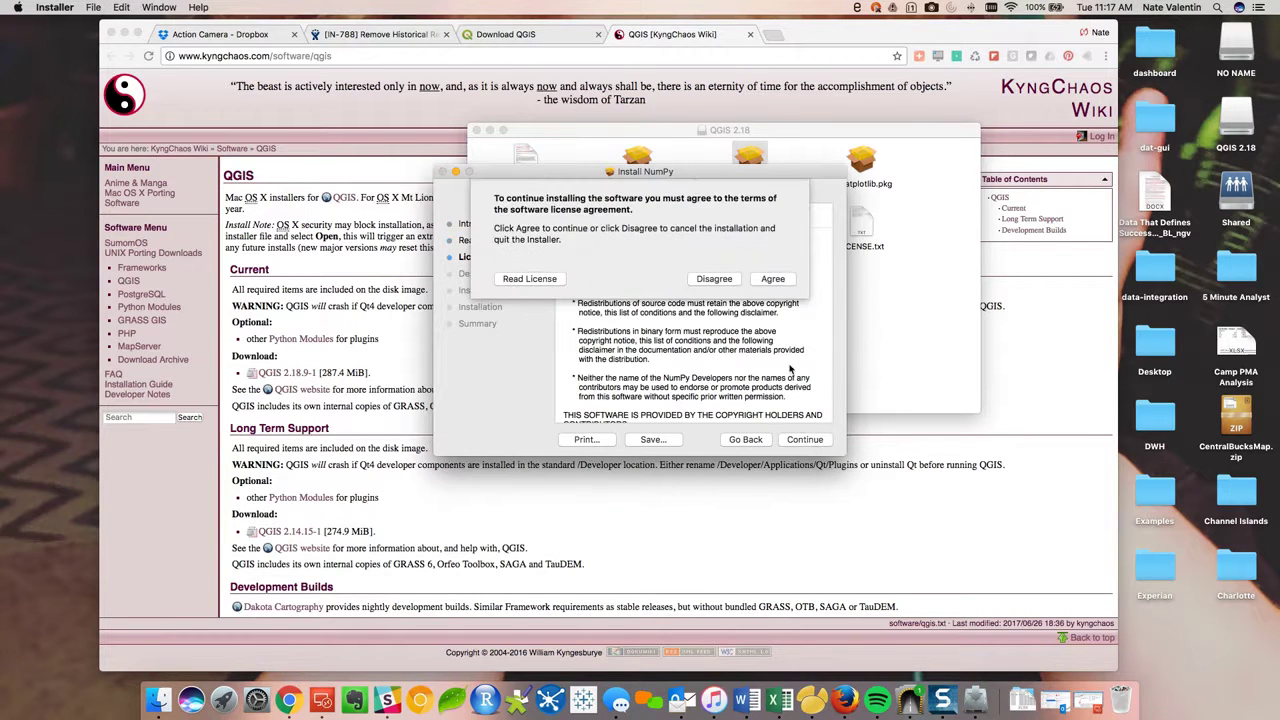
pyautogui.click(775, 285)
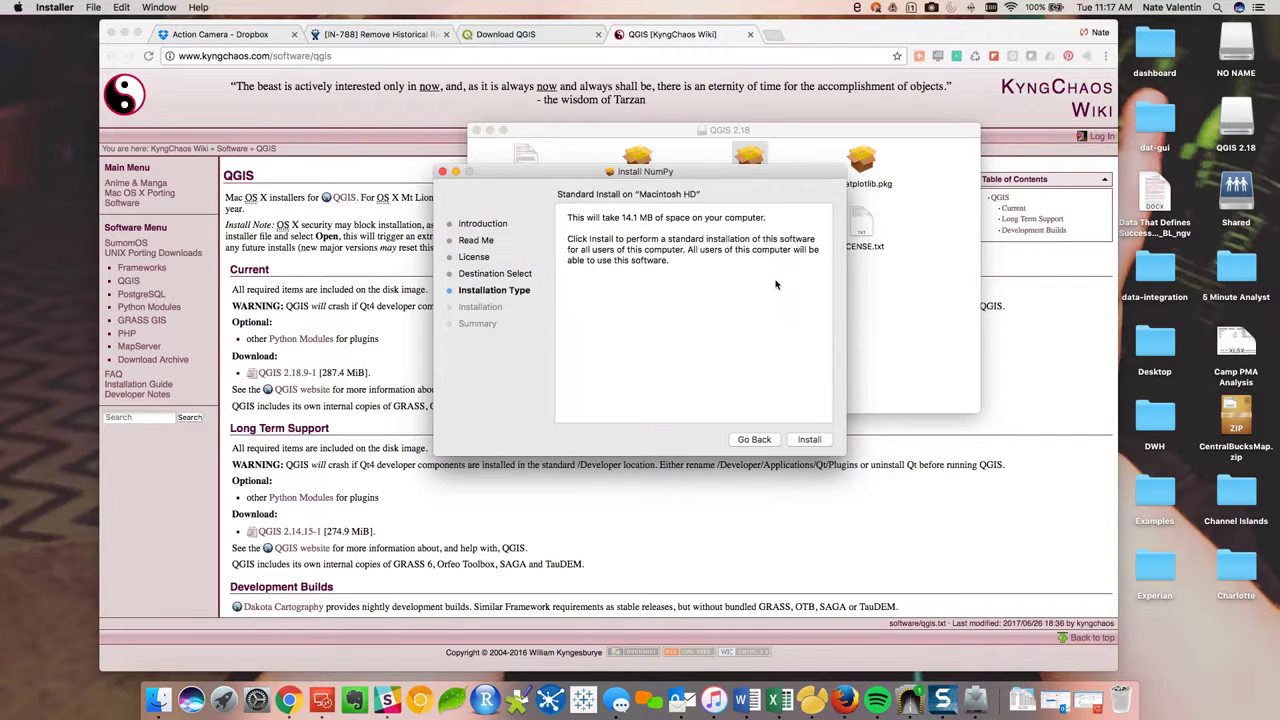
pyautogui.click(818, 439)
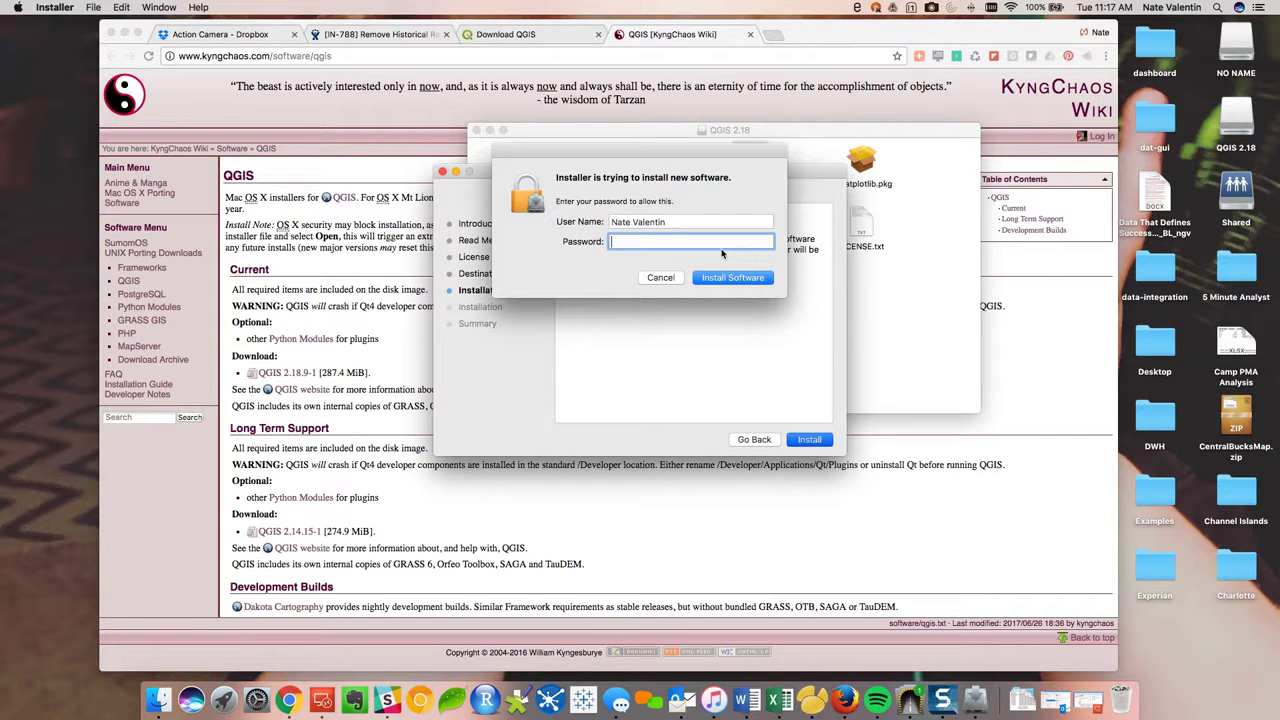
# Authorize the NumPy install with the administrator password and close the installer
pyautogui.write('•••••••••••')
pyautogui.press('Return')
pyautogui.write('••••••••••')
pyautogui.press('Return')
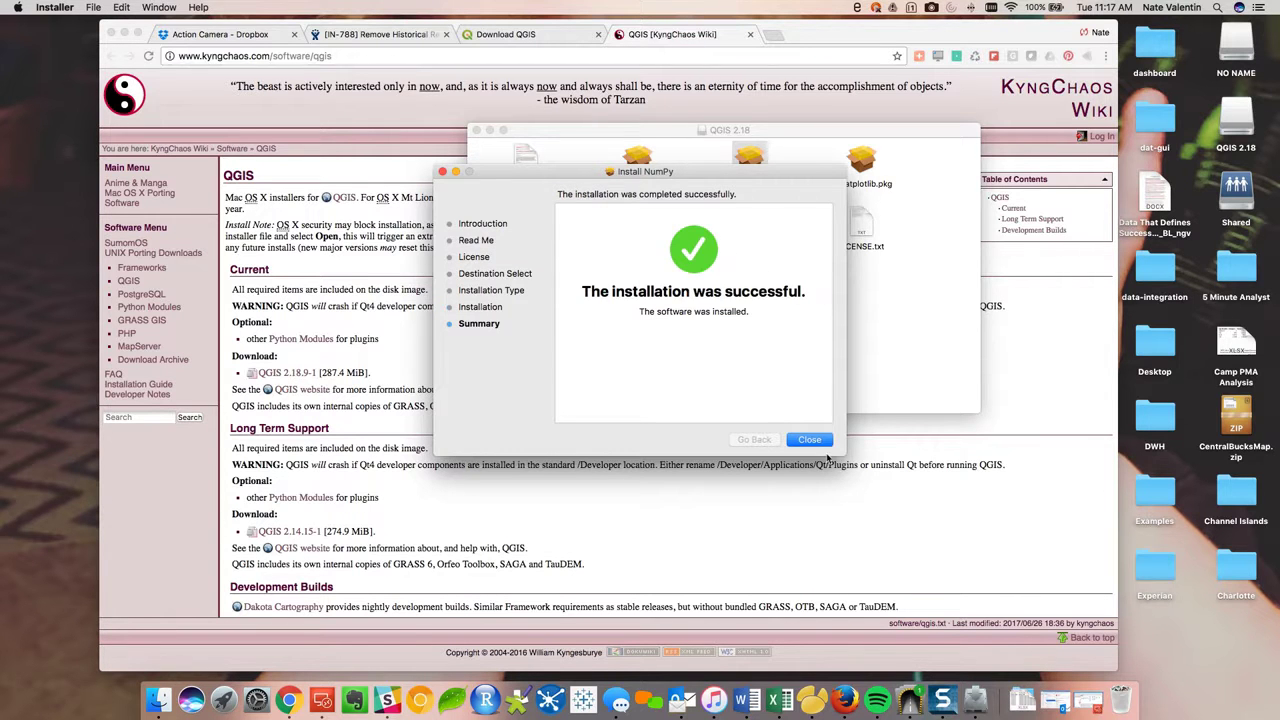
pyautogui.click(822, 442)
# Open 3 matplotlib.pkg with Installer and confirm the security prompt
pyautogui.click(859, 163)
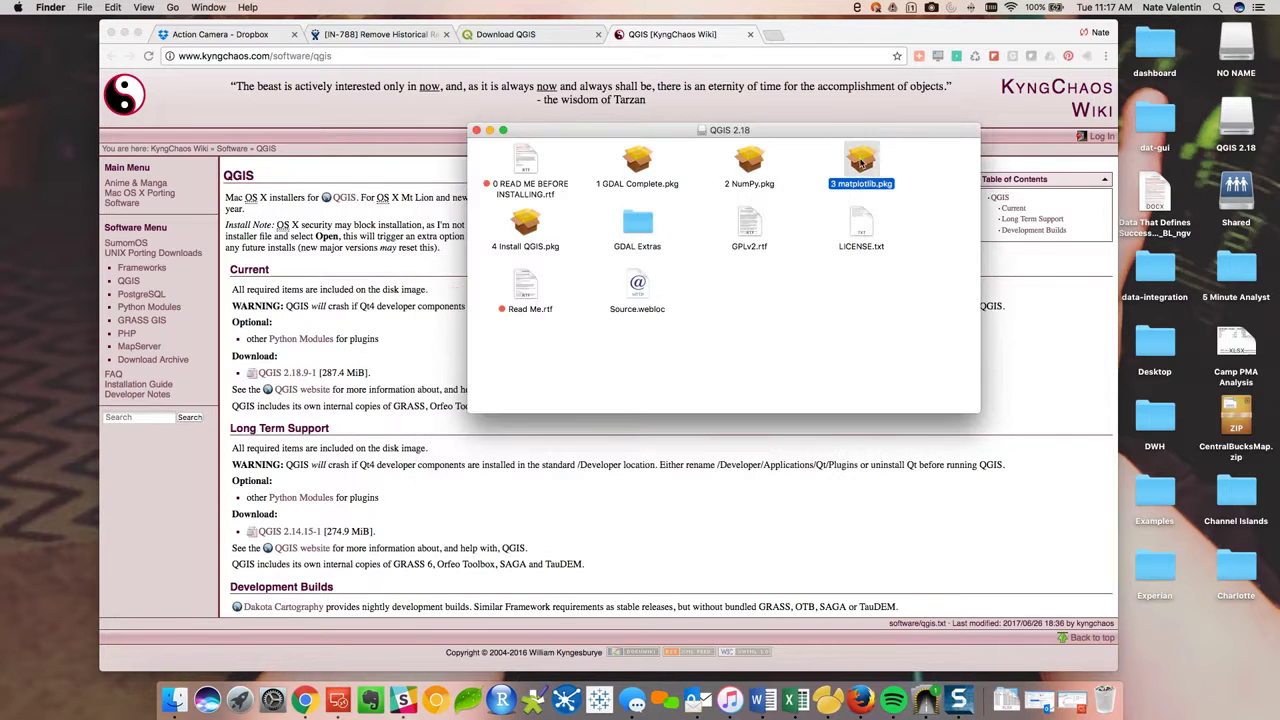
pyautogui.rightClick(860, 160)
pyautogui.click(1046, 178)
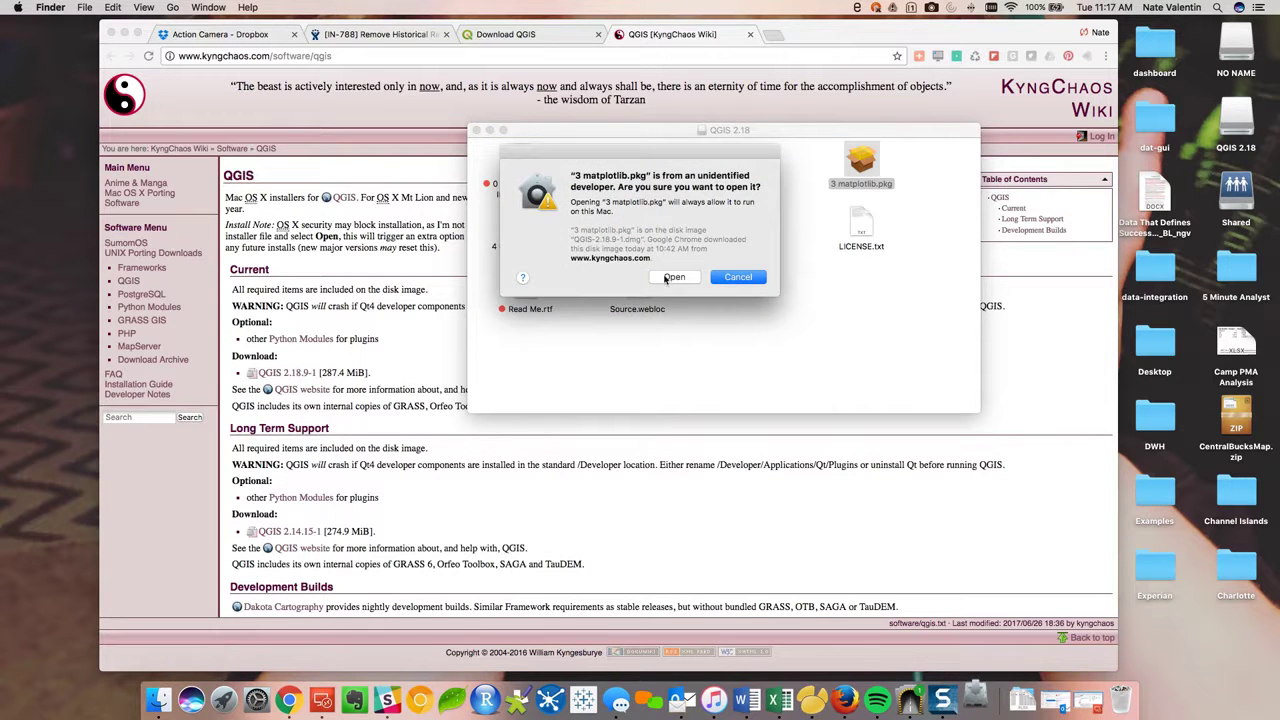
pyautogui.click(674, 277)
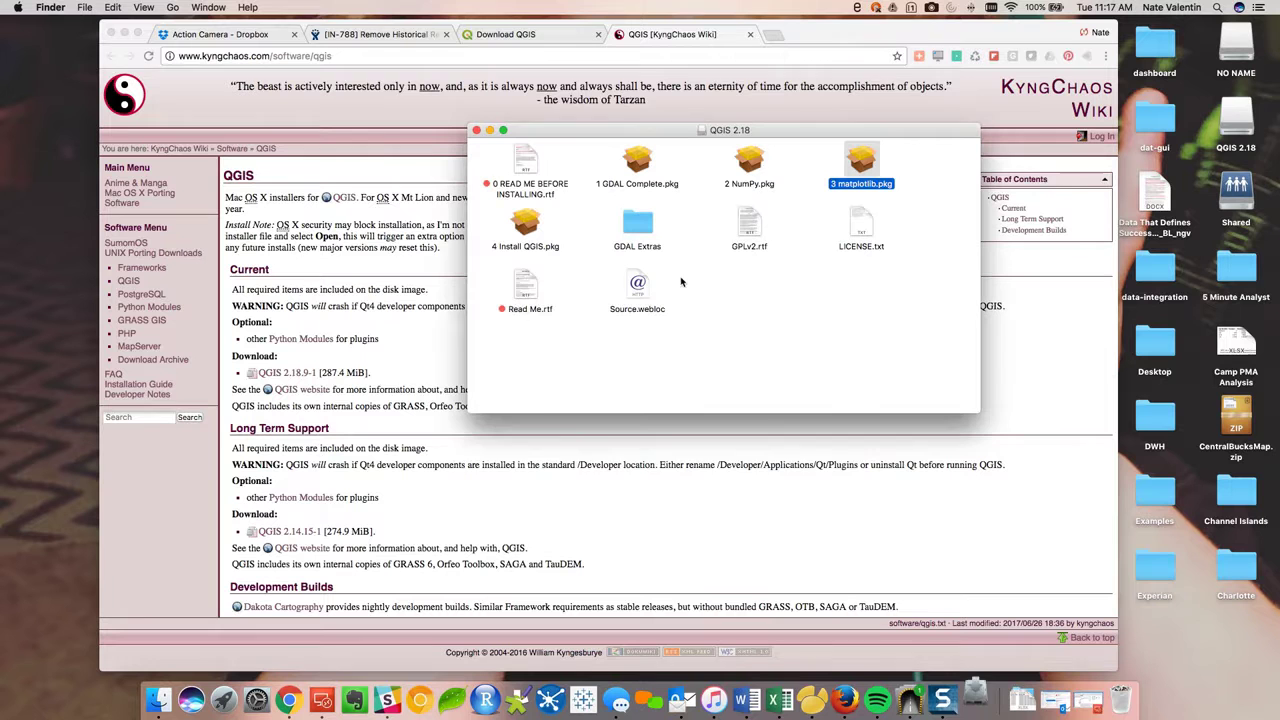
pyautogui.click(683, 443)
# Continue through matplotlib's Read Me and License, agree, and install with the administrator password
pyautogui.click(806, 440)
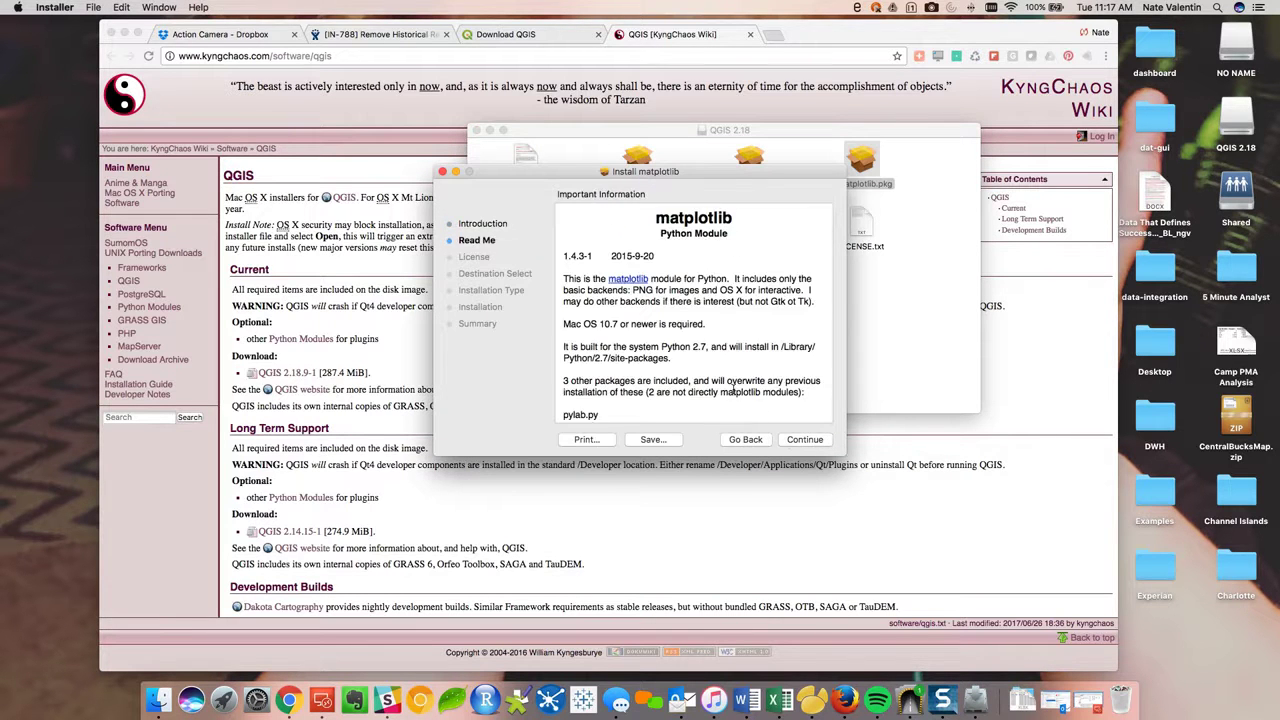
pyautogui.click(803, 441)
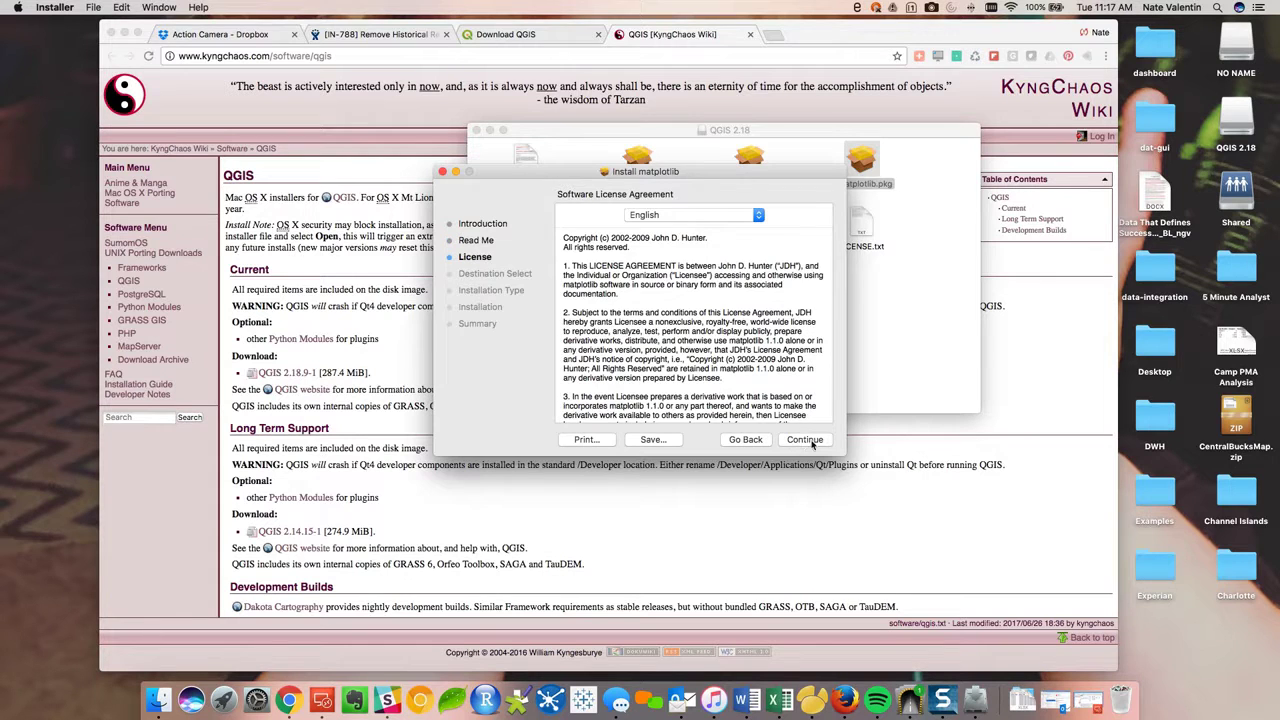
pyautogui.click(812, 444)
pyautogui.click(774, 279)
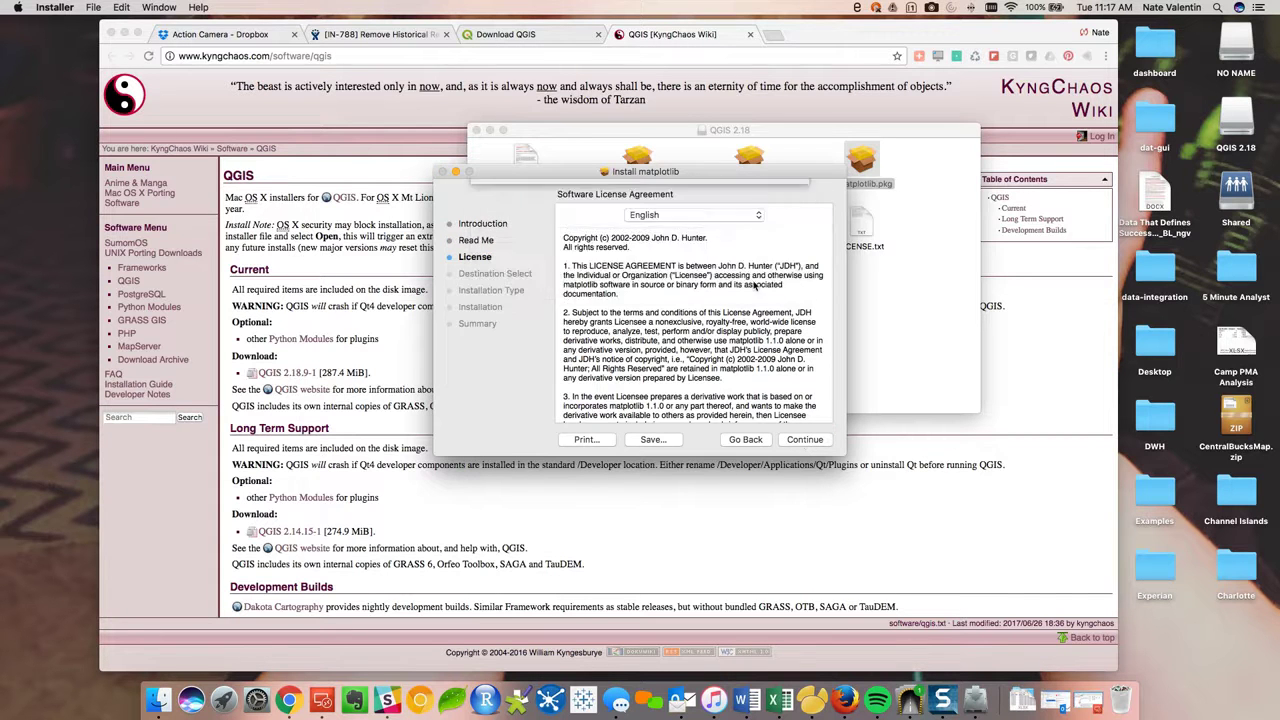
pyautogui.click(818, 445)
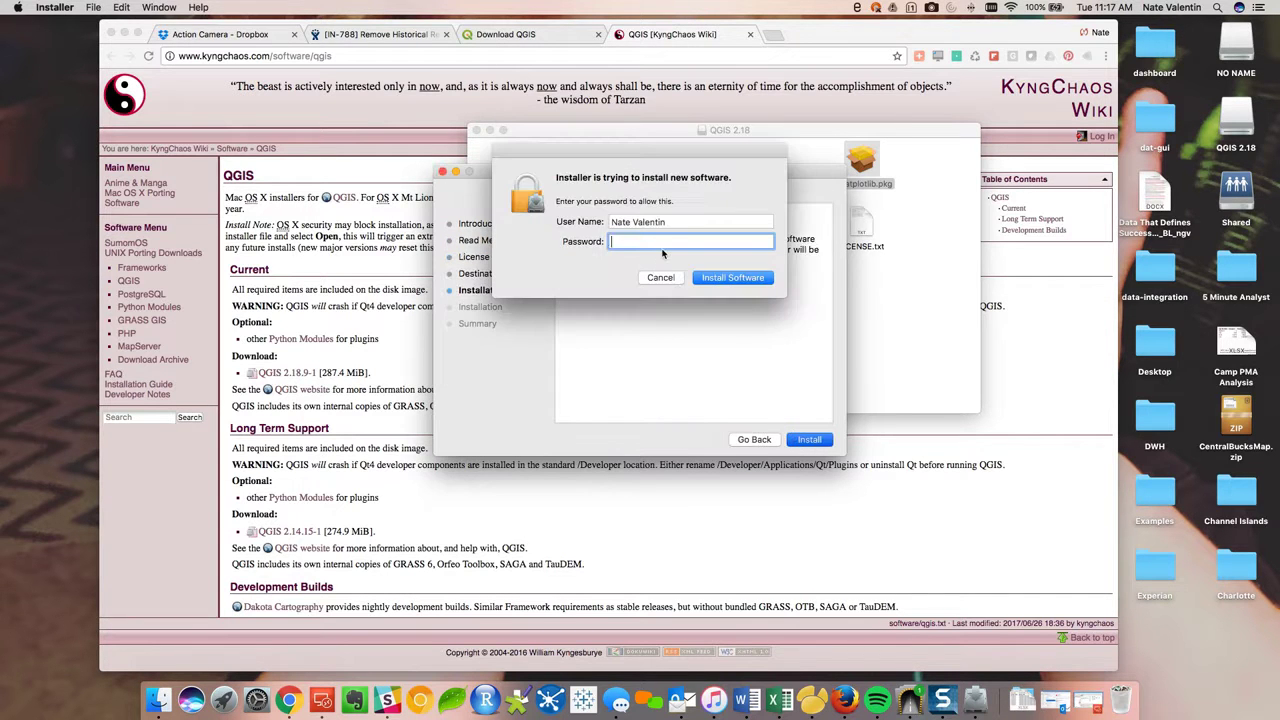
pyautogui.write('••••••••••')
pyautogui.press('Return')
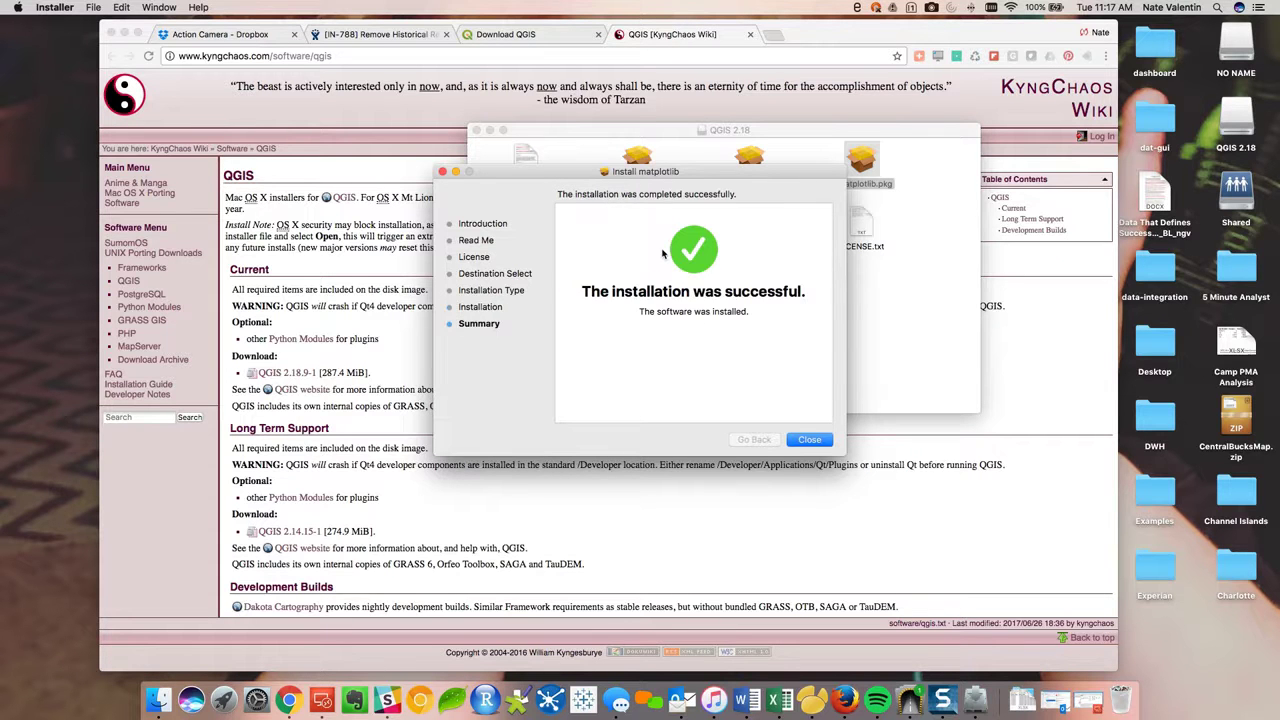
# Close the matplotlib installer and open 4 Install QGIS.pkg past the unidentified-developer block
pyautogui.click(812, 441)
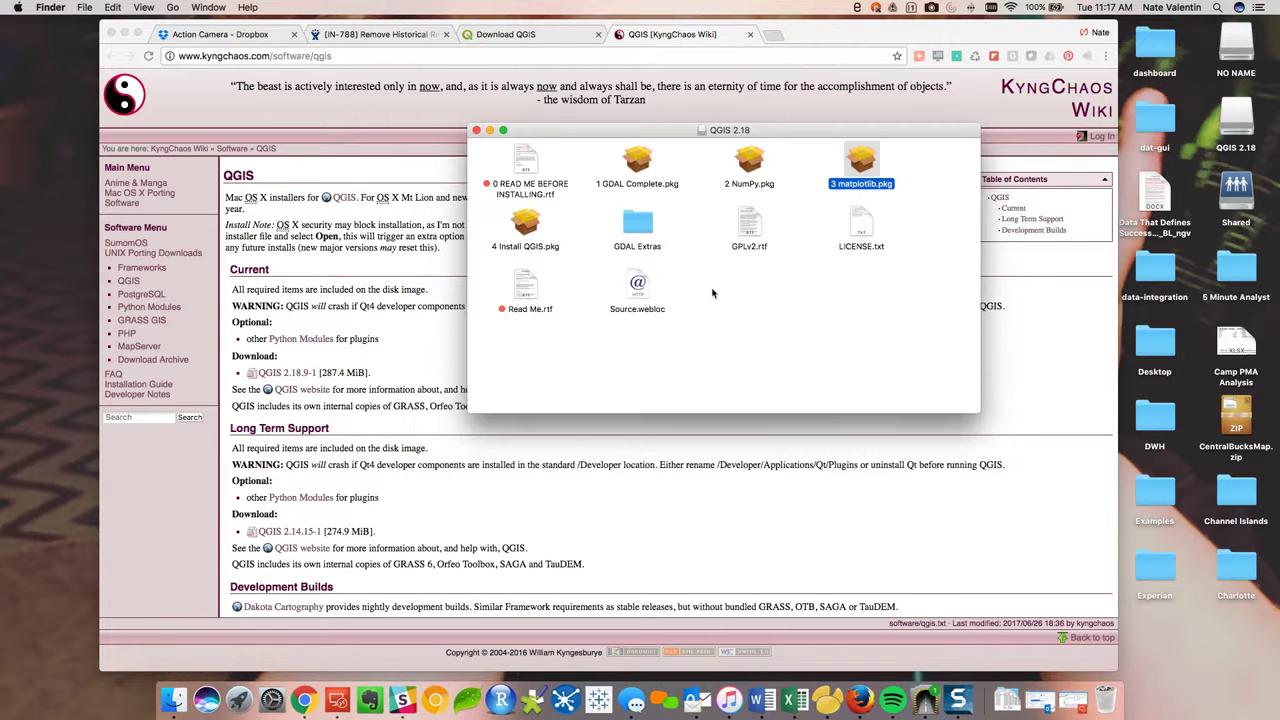
pyautogui.click(528, 226)
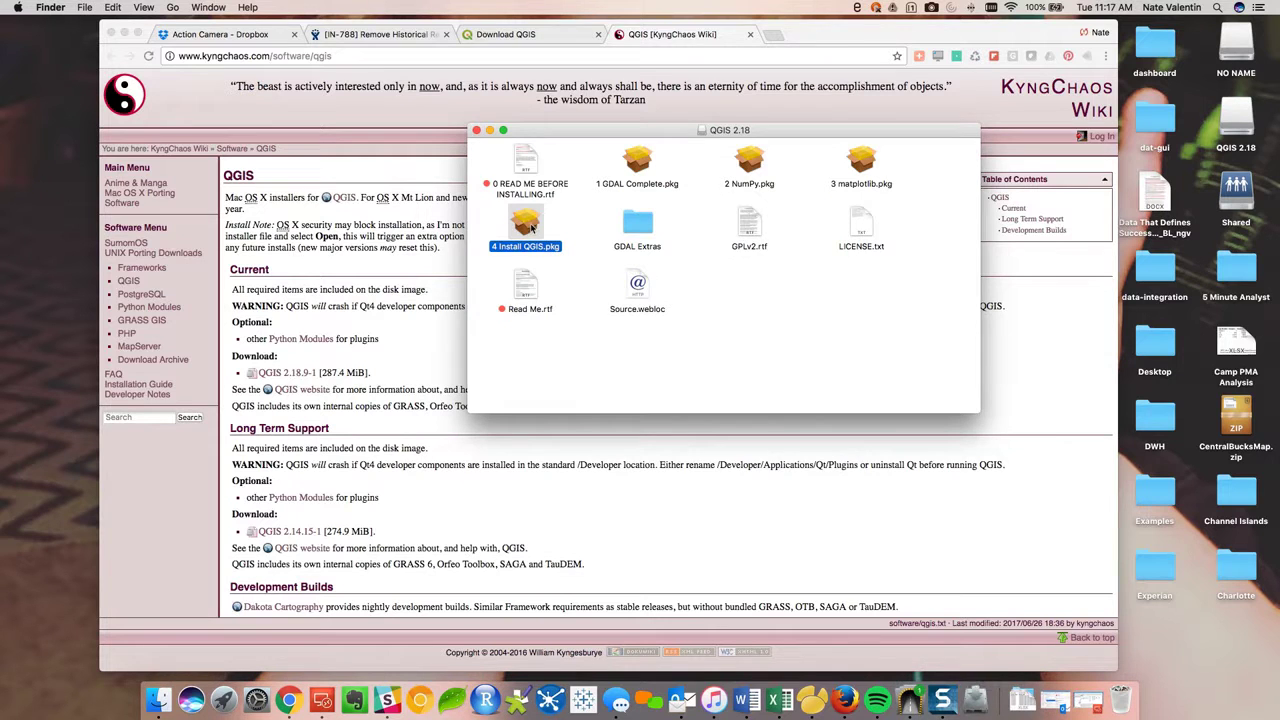
pyautogui.doubleClick(531, 228)
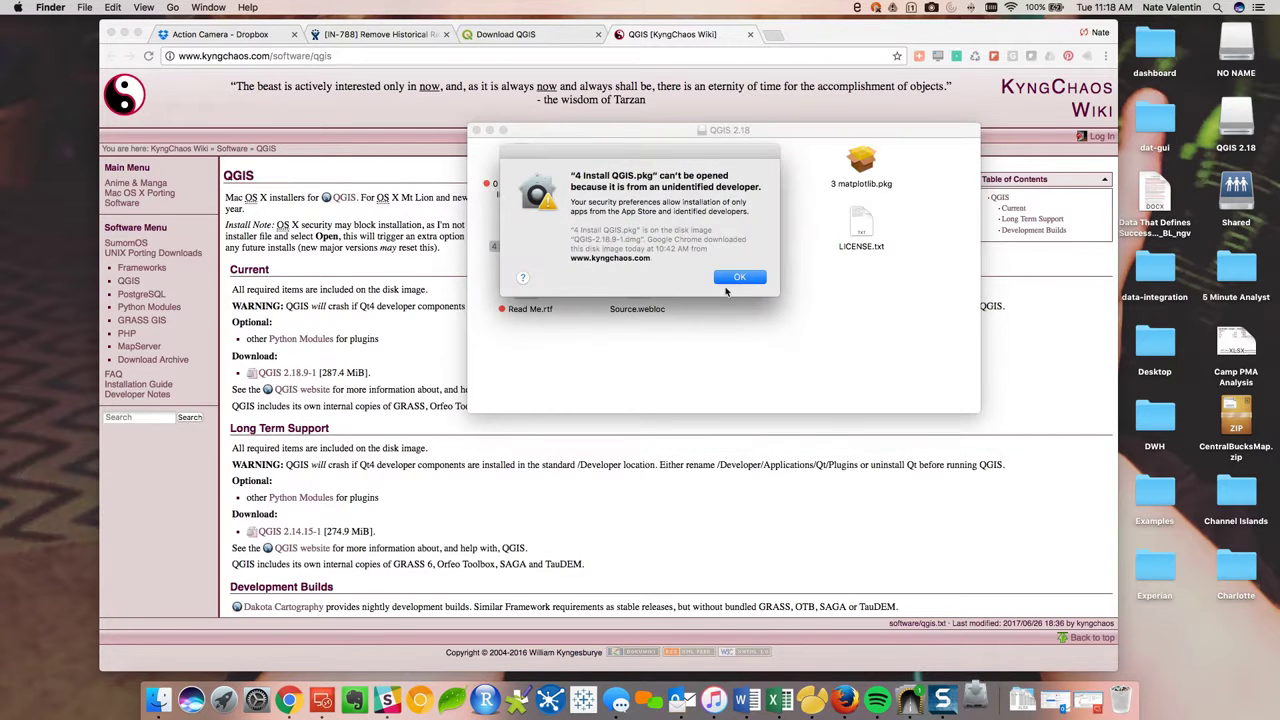
pyautogui.click(737, 278)
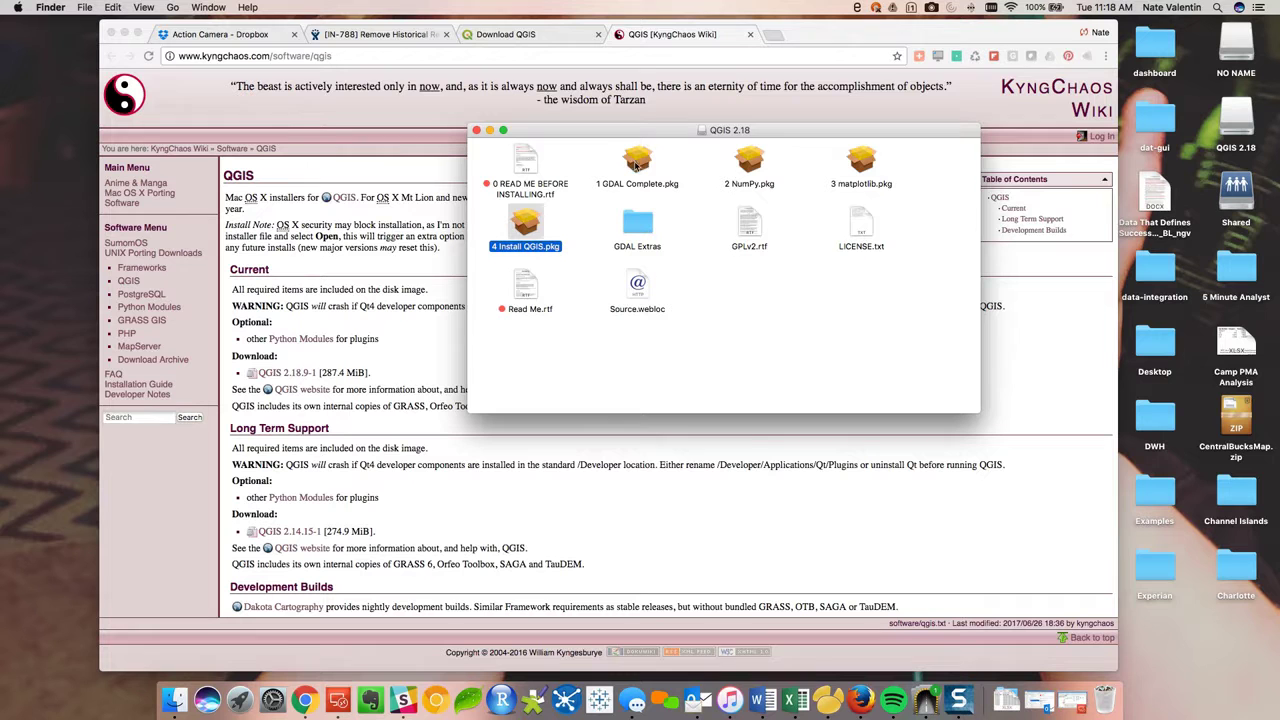
pyautogui.rightClick(522, 225)
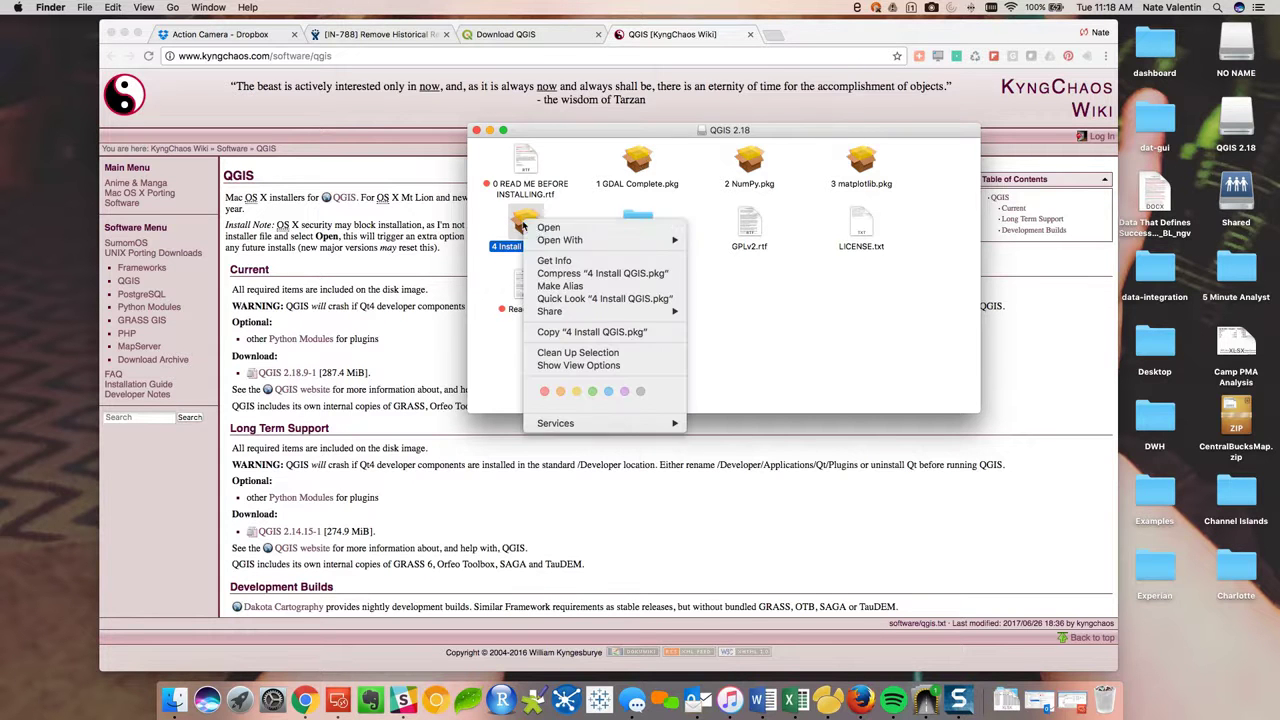
pyautogui.moveTo(600, 240)
pyautogui.click(715, 241)
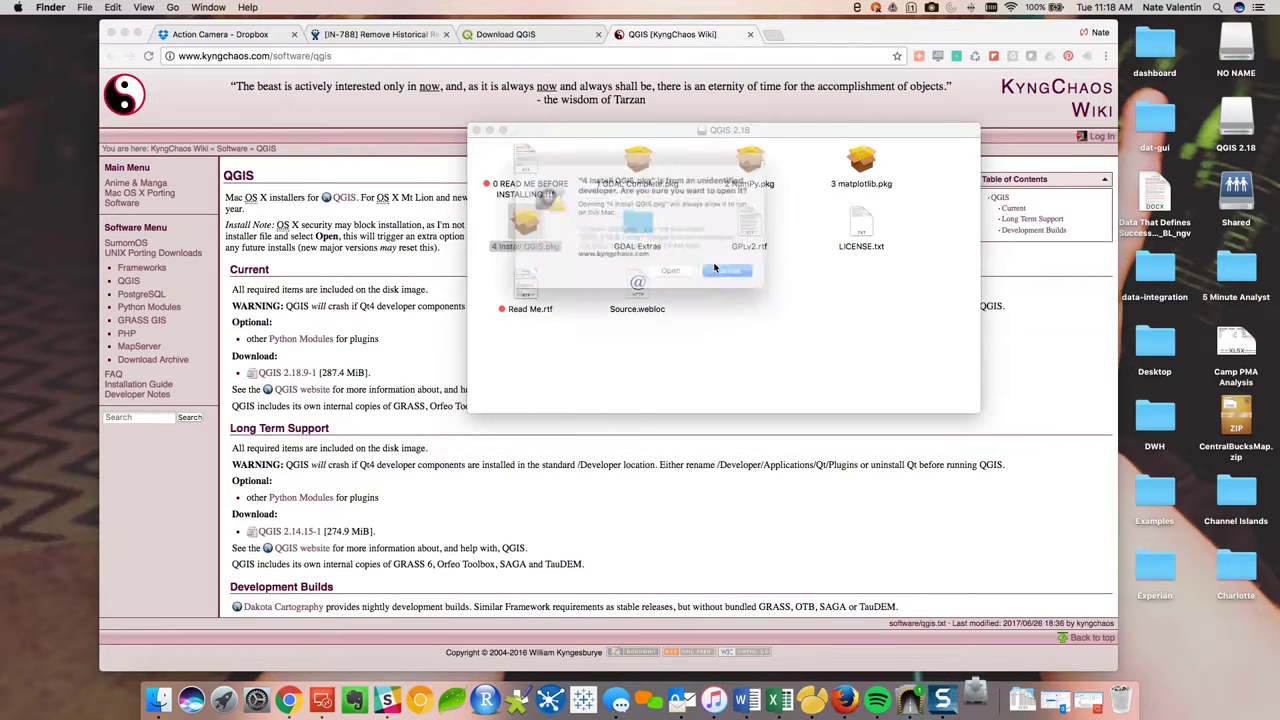
pyautogui.click(687, 282)
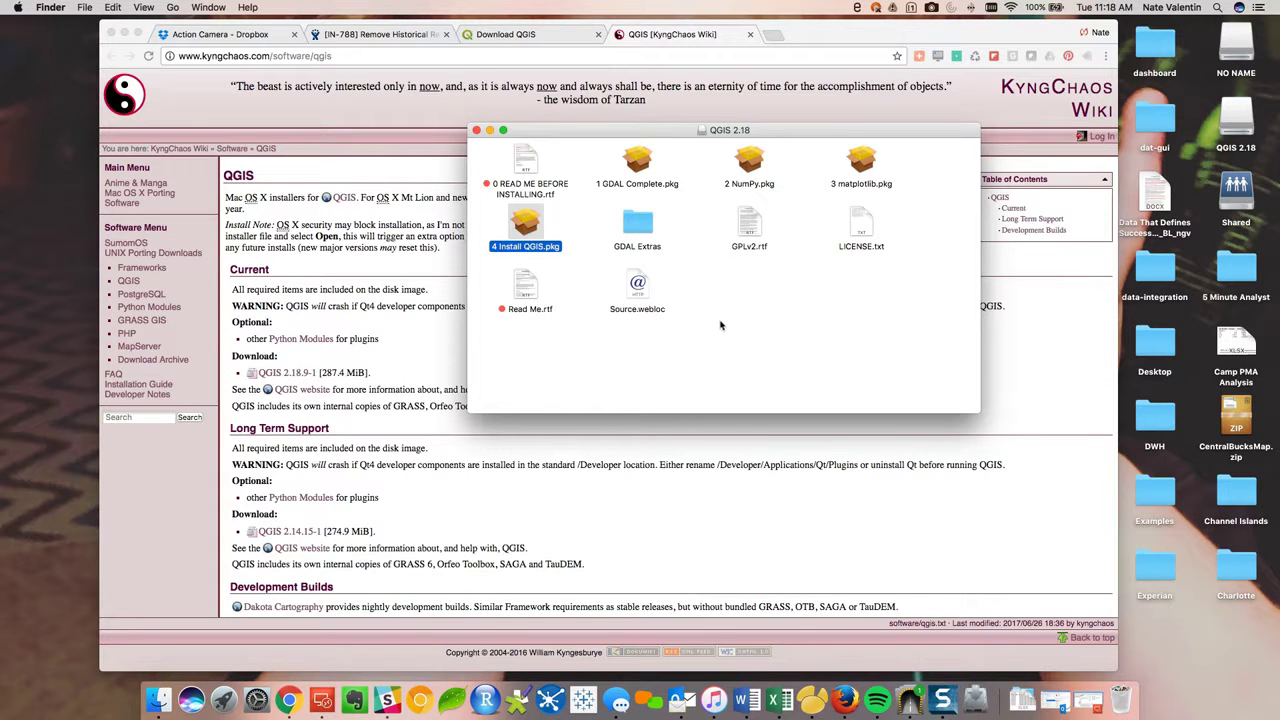
# Step through the QGIS installer, accept the license, authorize with the password, and close it
pyautogui.click(806, 439)
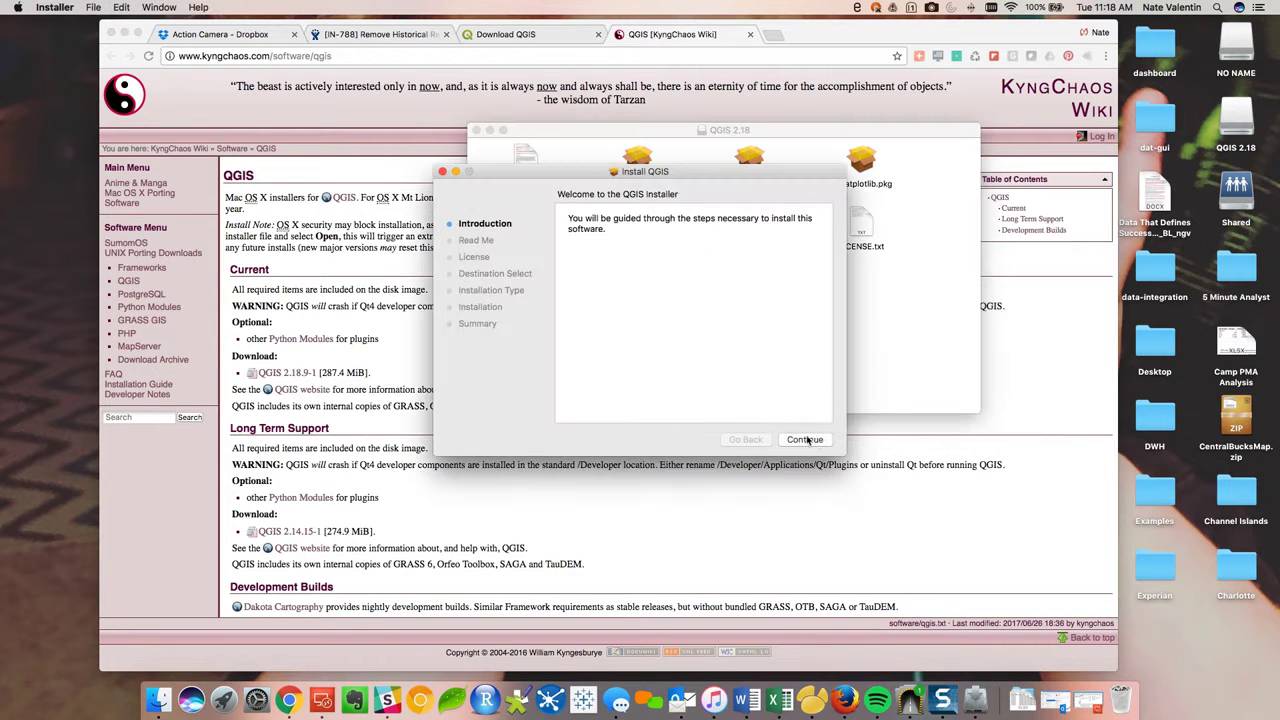
pyautogui.click(806, 439)
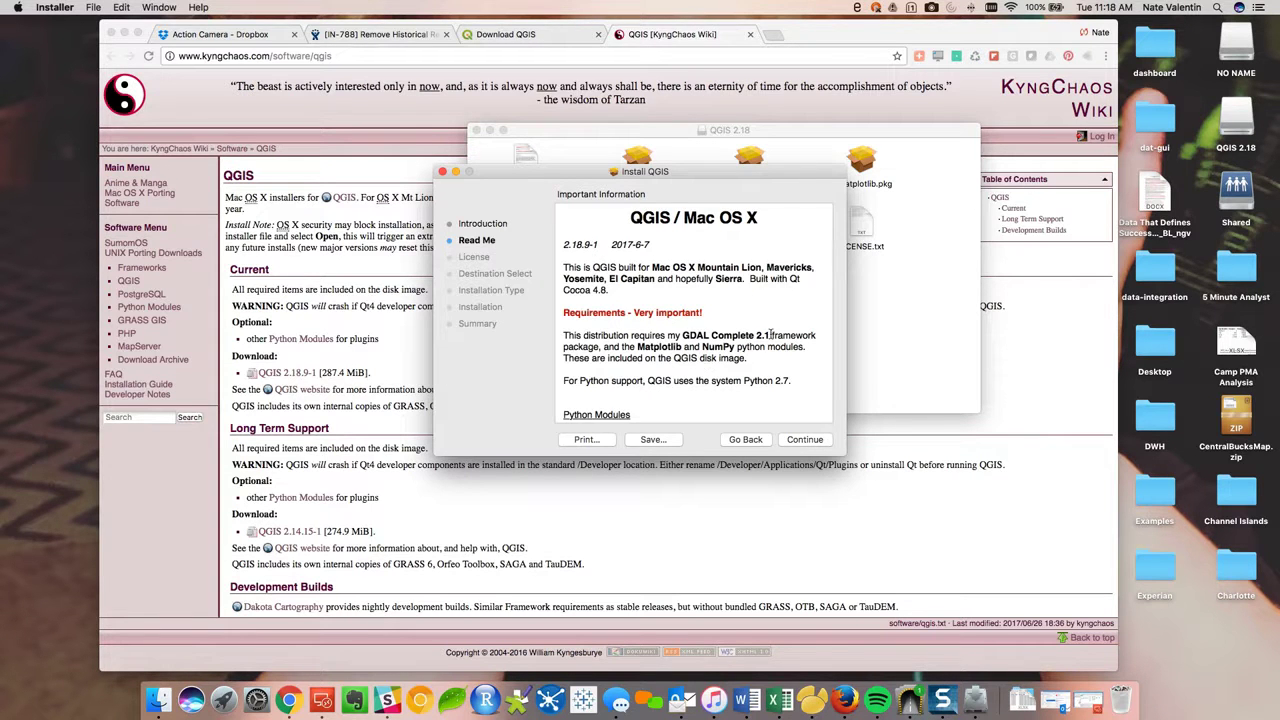
pyautogui.click(816, 441)
pyautogui.click(816, 441)
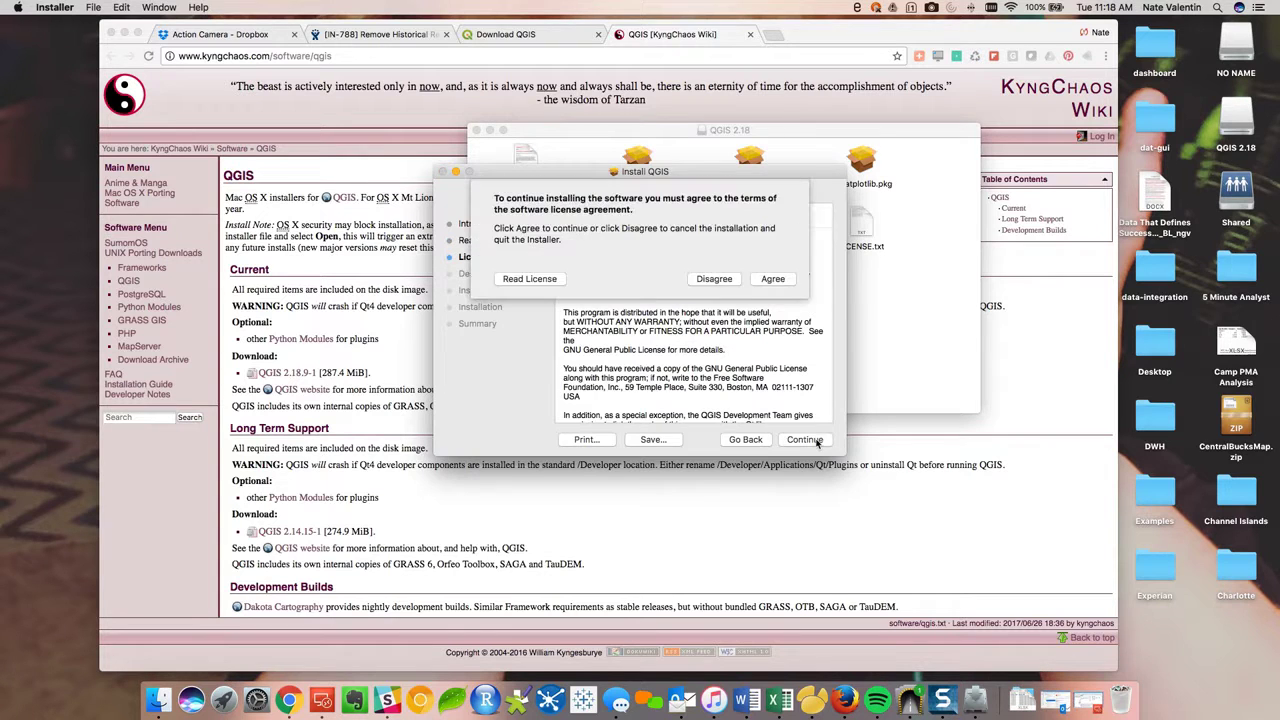
pyautogui.click(772, 282)
pyautogui.click(811, 445)
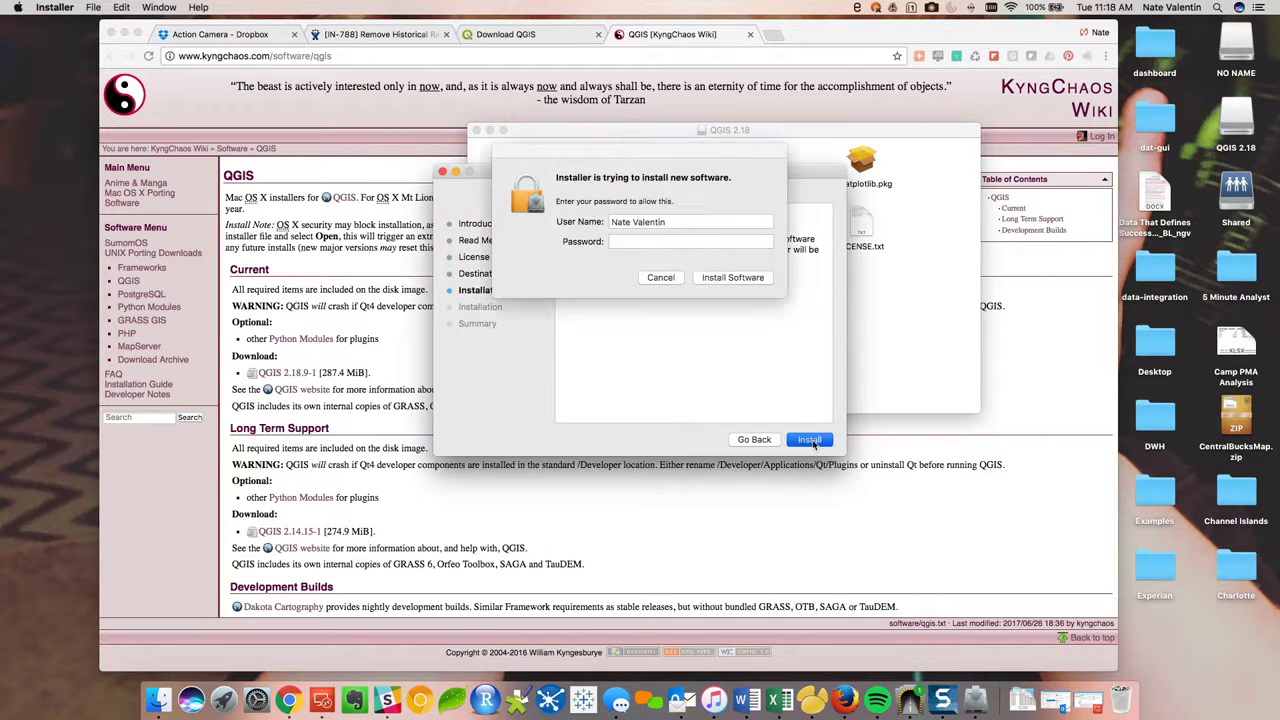
pyautogui.write('*********')
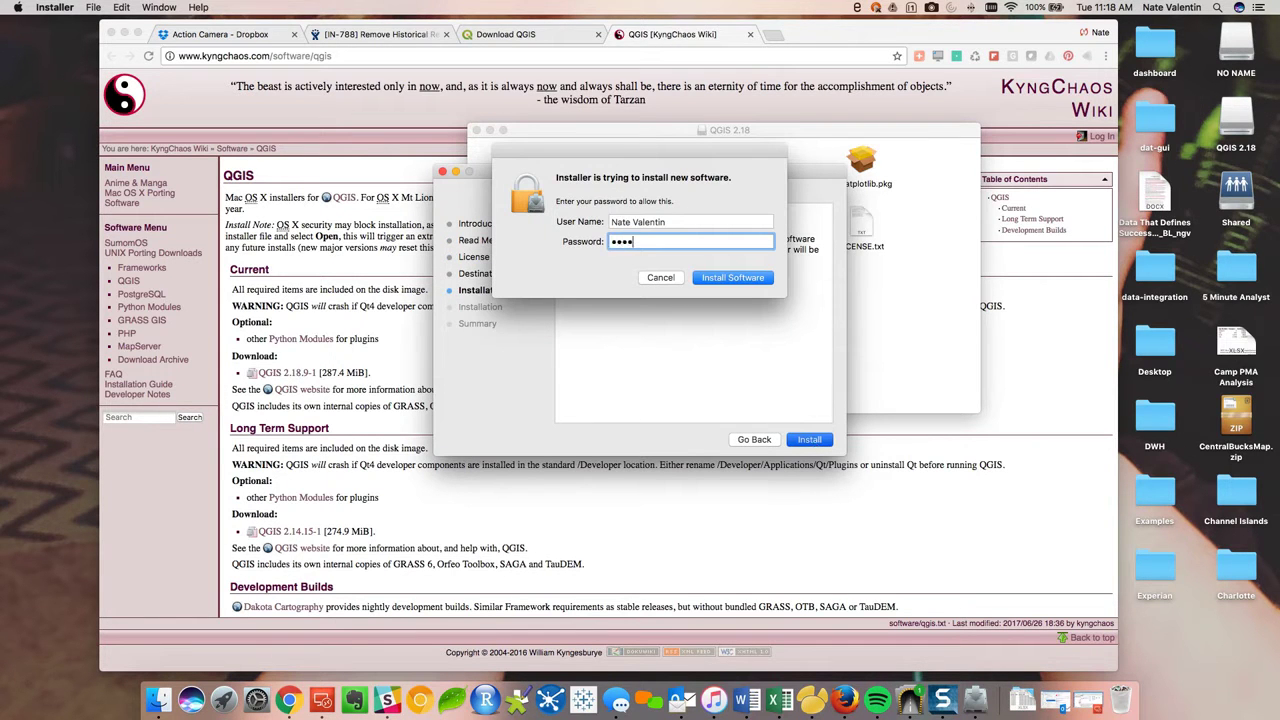
pyautogui.press('Return')
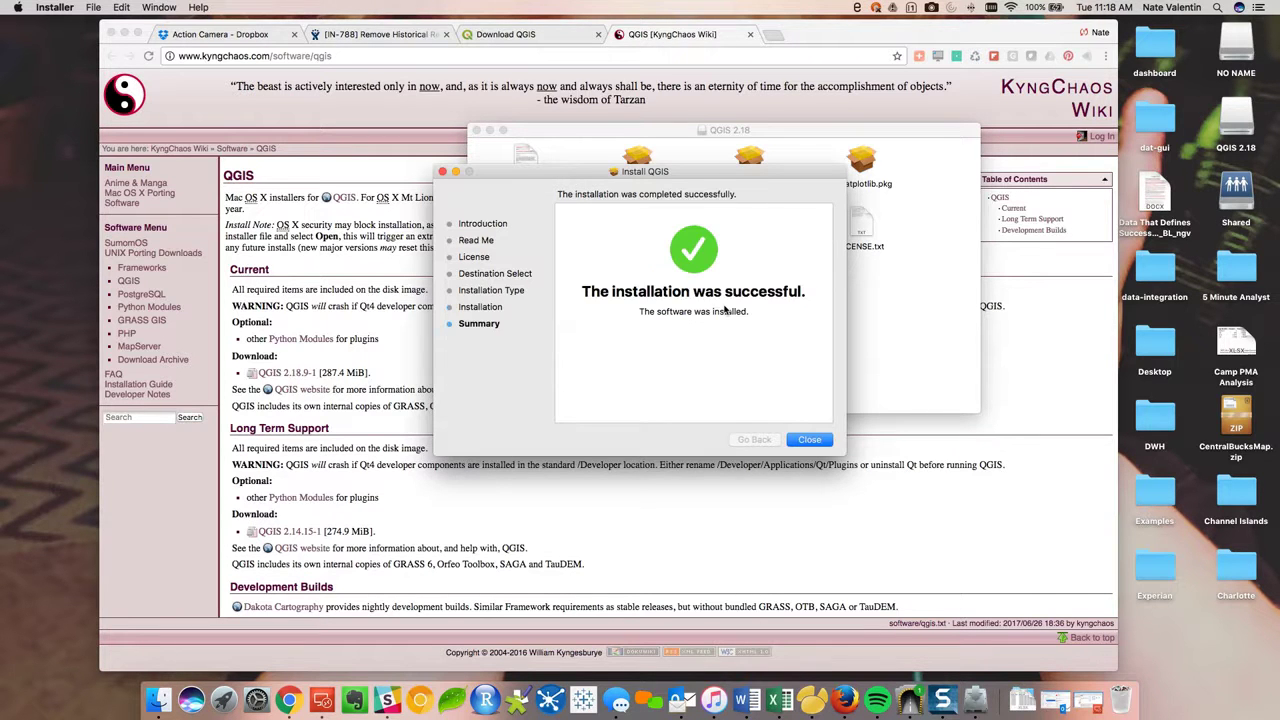
pyautogui.click(808, 440)
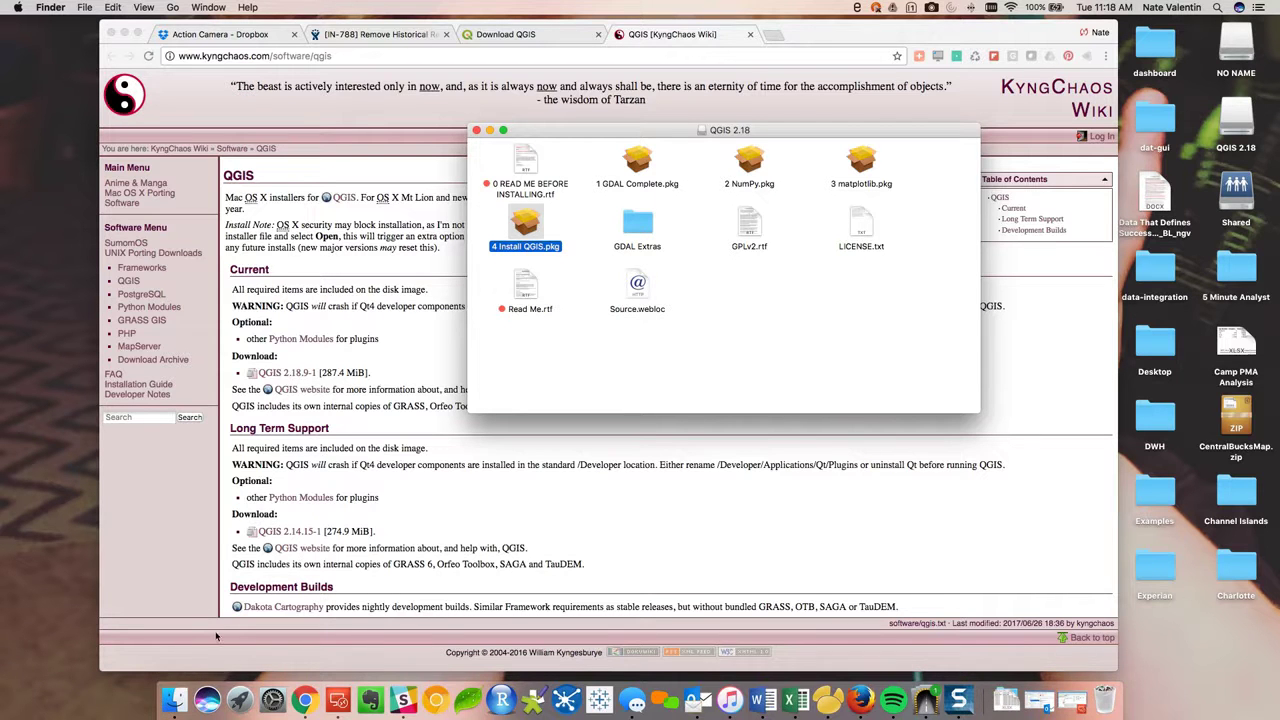
# Open a new Finder window on Applications and launch QGIS from there
pyautogui.rightClick(176, 703)
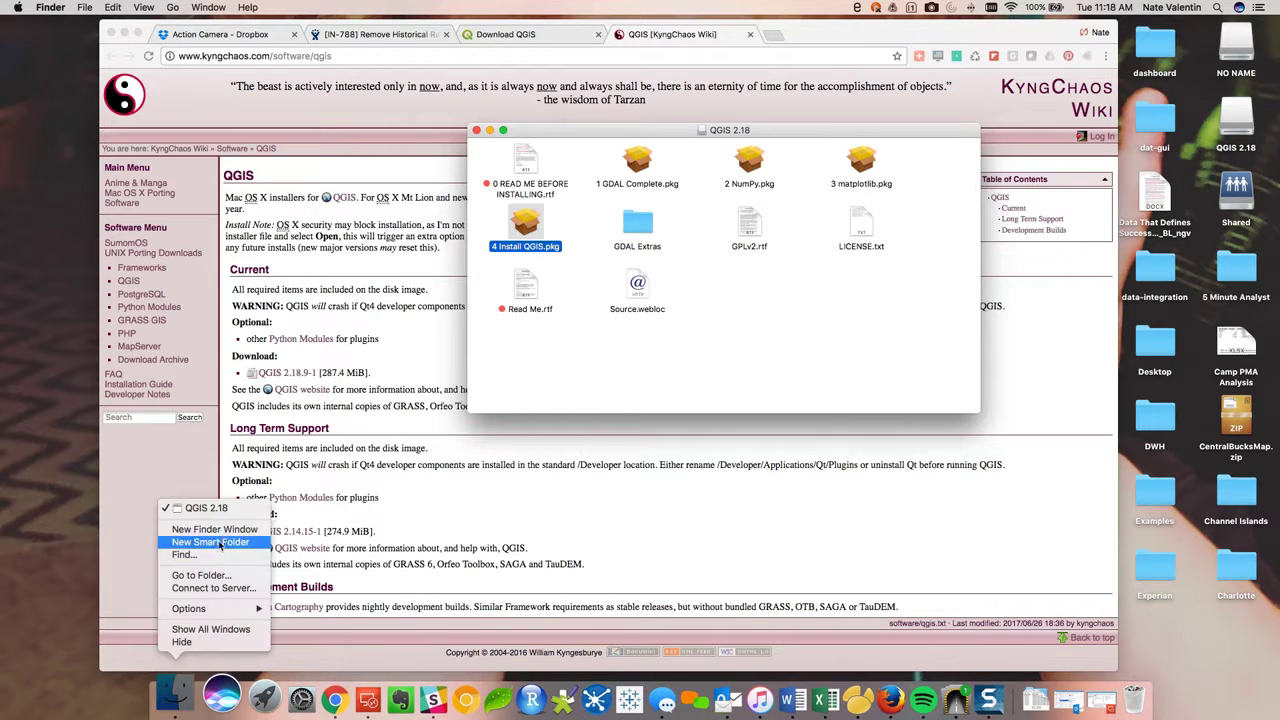
pyautogui.click(214, 529)
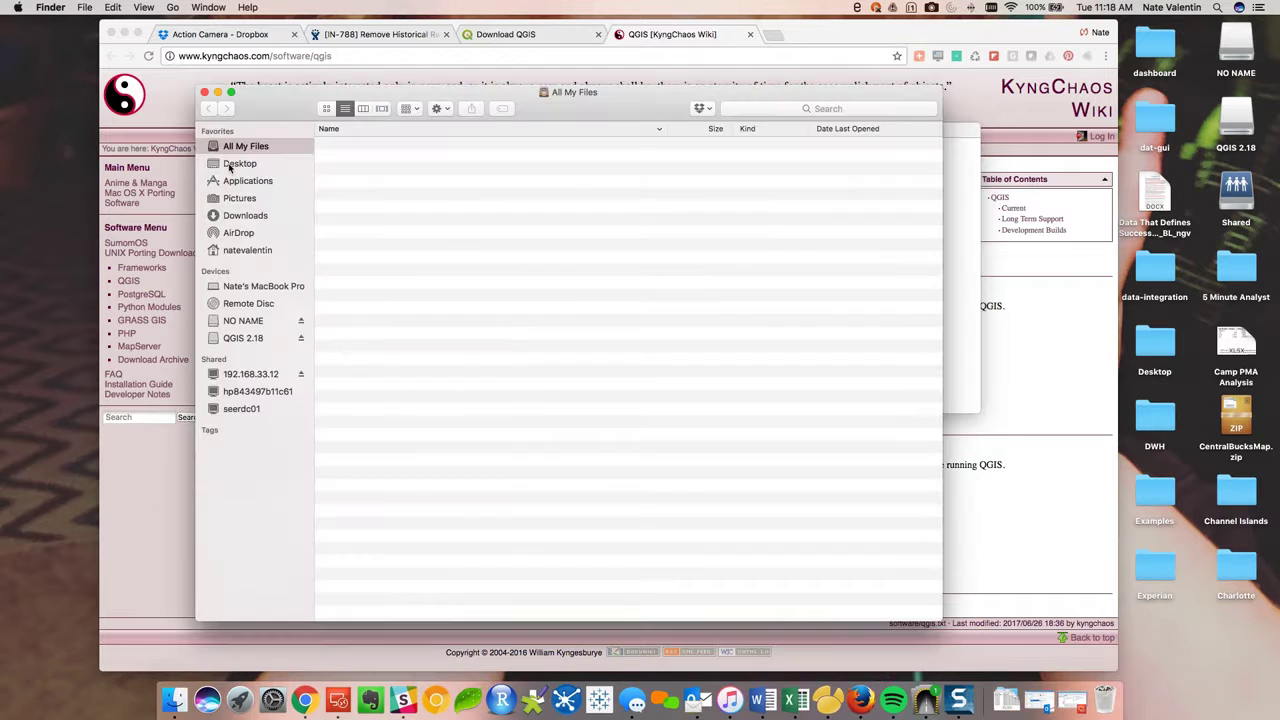
pyautogui.click(247, 181)
pyautogui.scroll(-5, 400, 500)
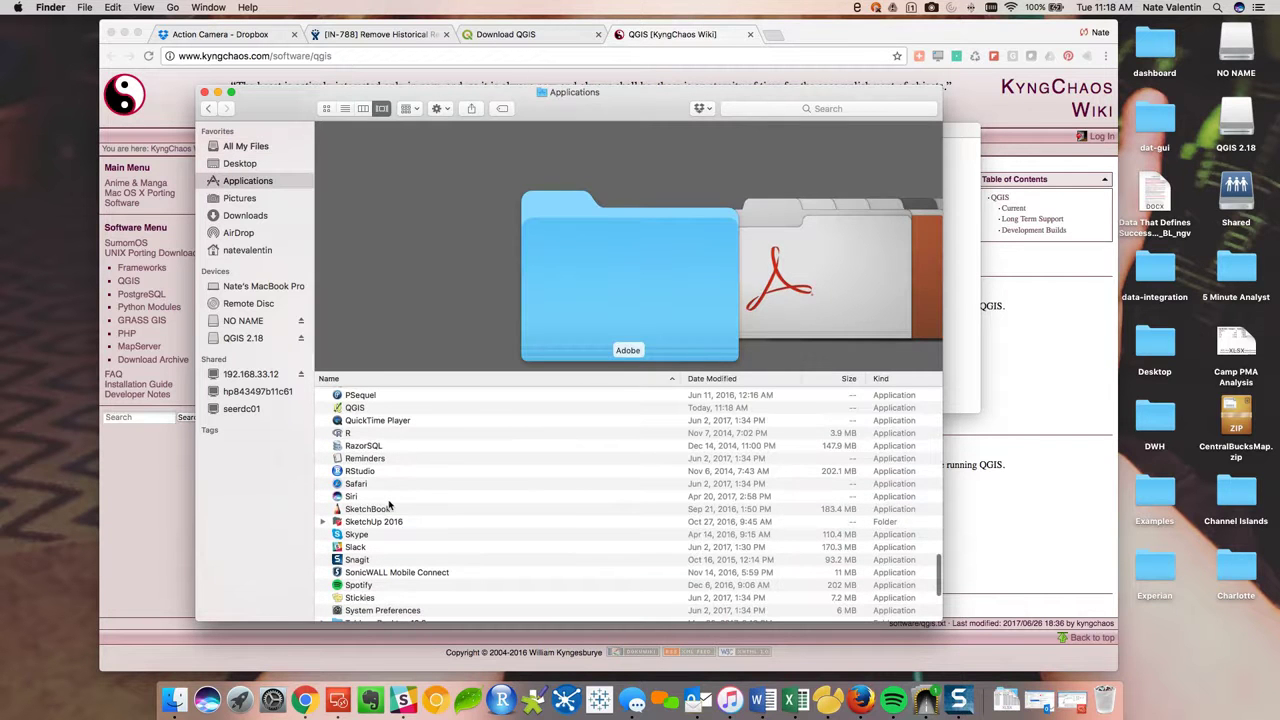
pyautogui.click(376, 408)
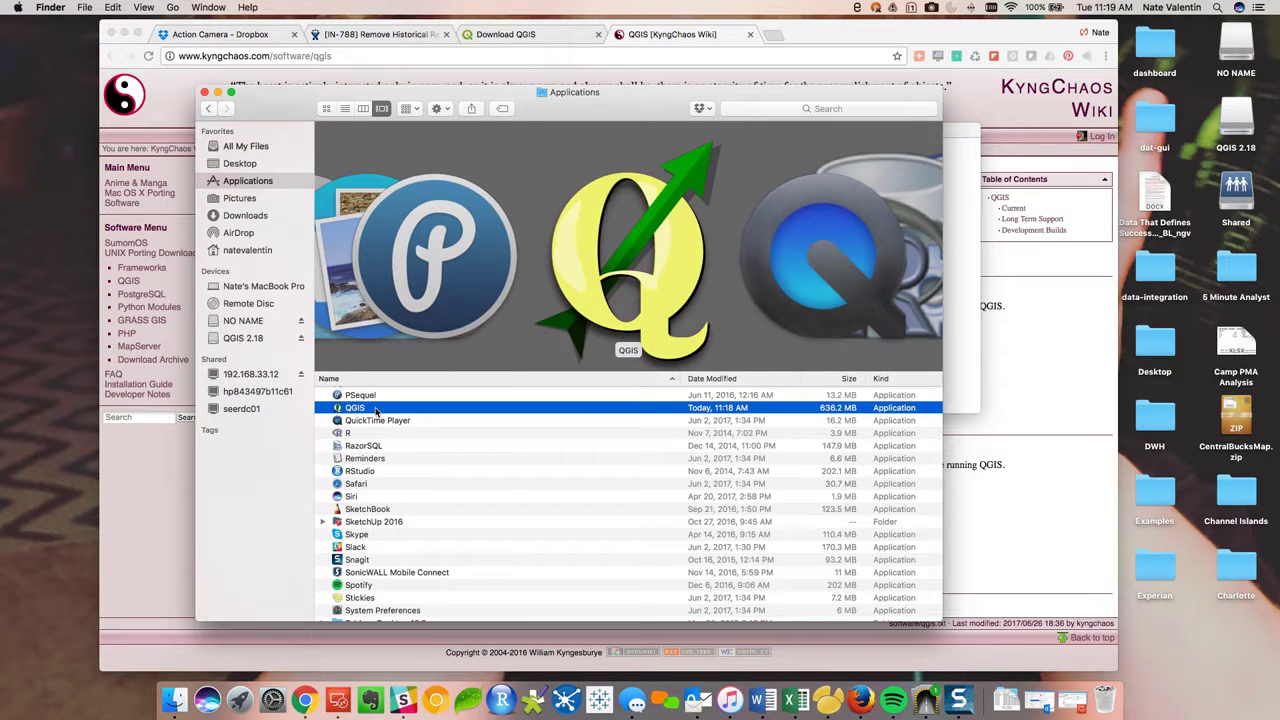
pyautogui.doubleClick(376, 408)
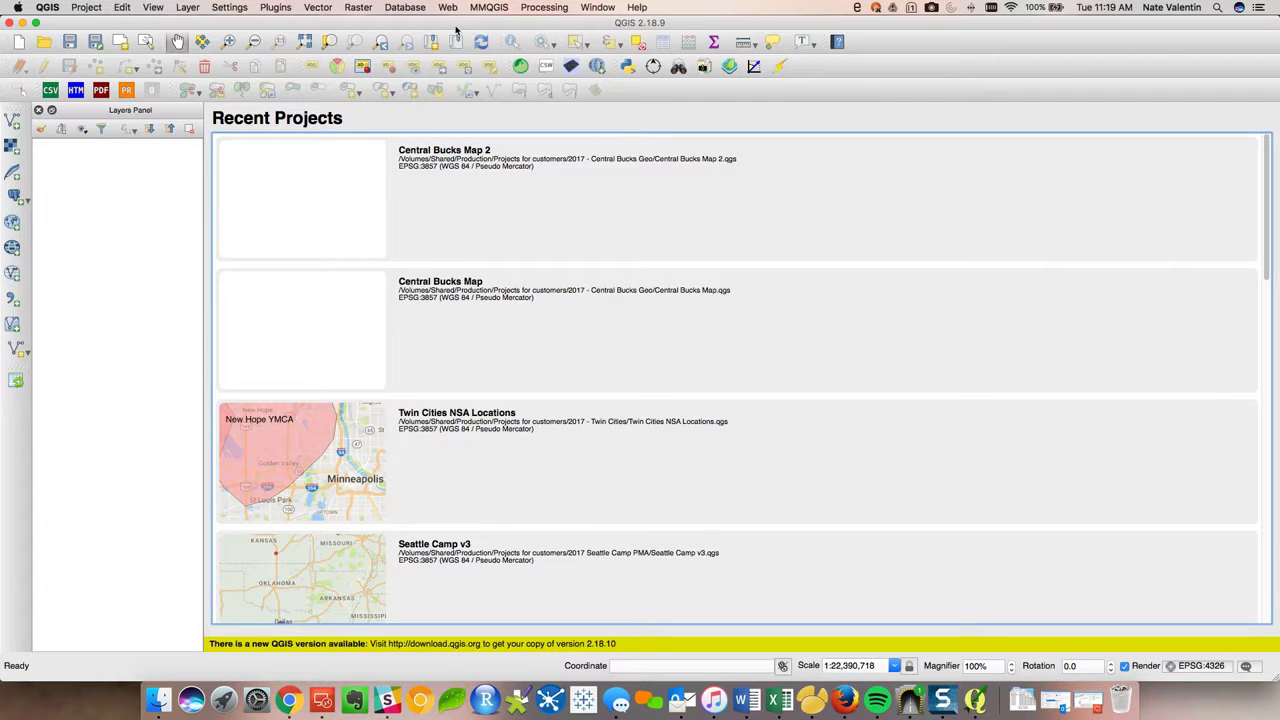
# Check the Web and MMQGIS menus, then open Plugins > Manage and Install Plugins
pyautogui.click(449, 8)
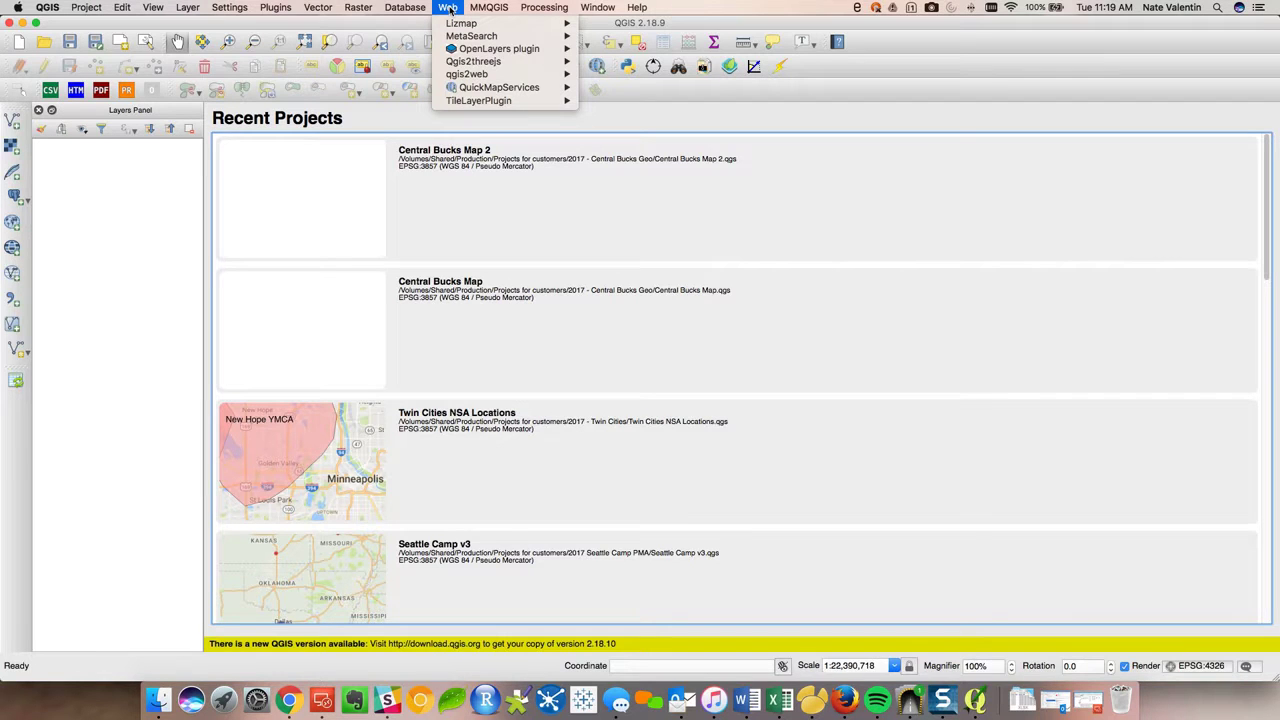
pyautogui.moveTo(489, 10)
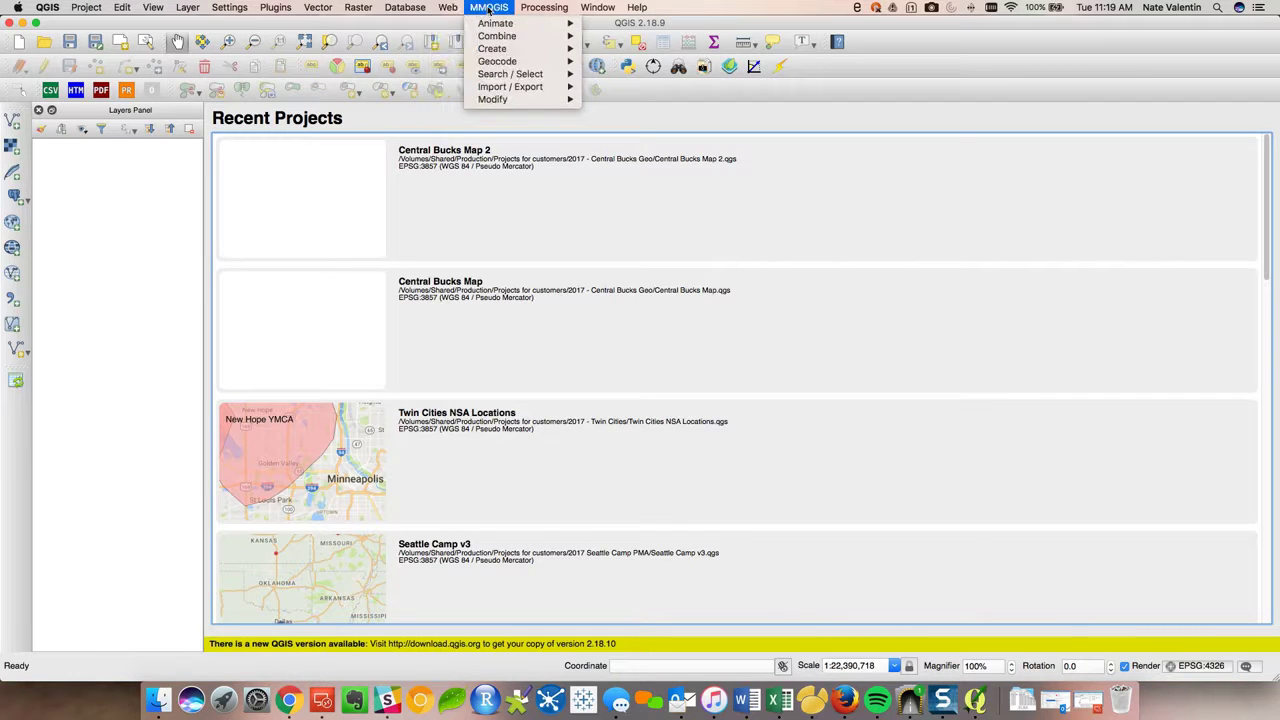
pyautogui.moveTo(450, 10)
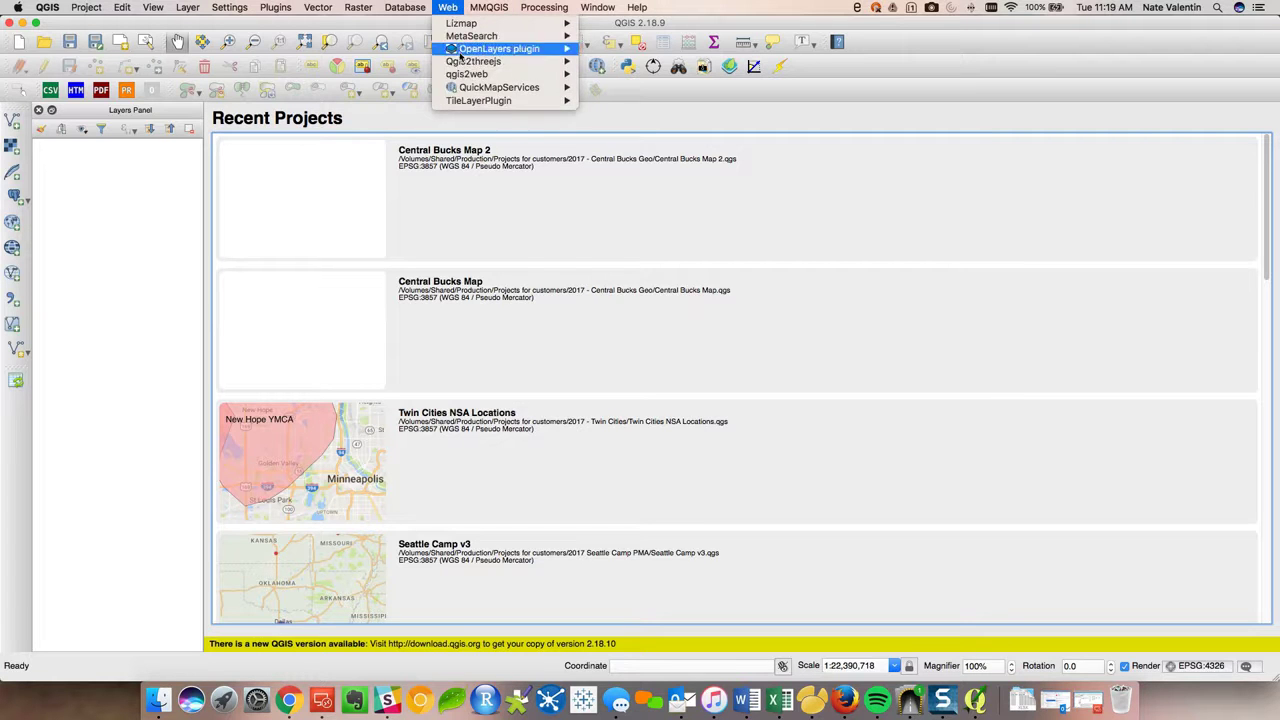
pyautogui.moveTo(276, 10)
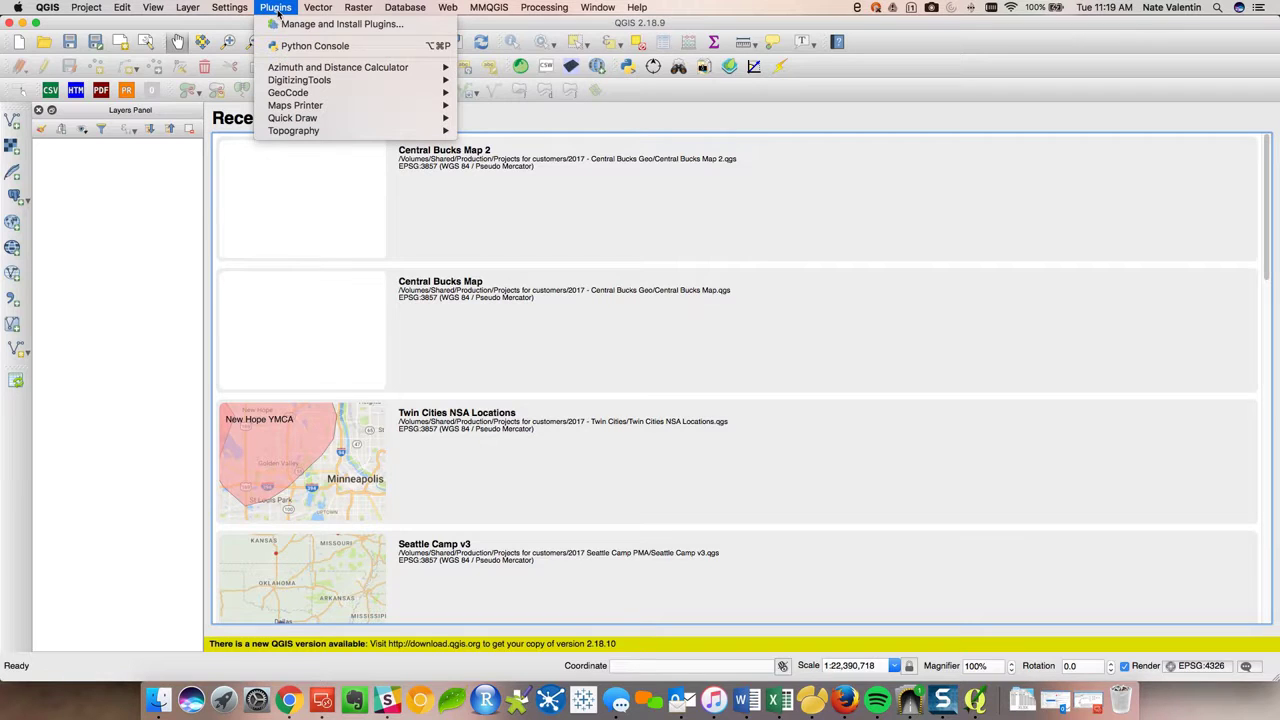
pyautogui.click(301, 24)
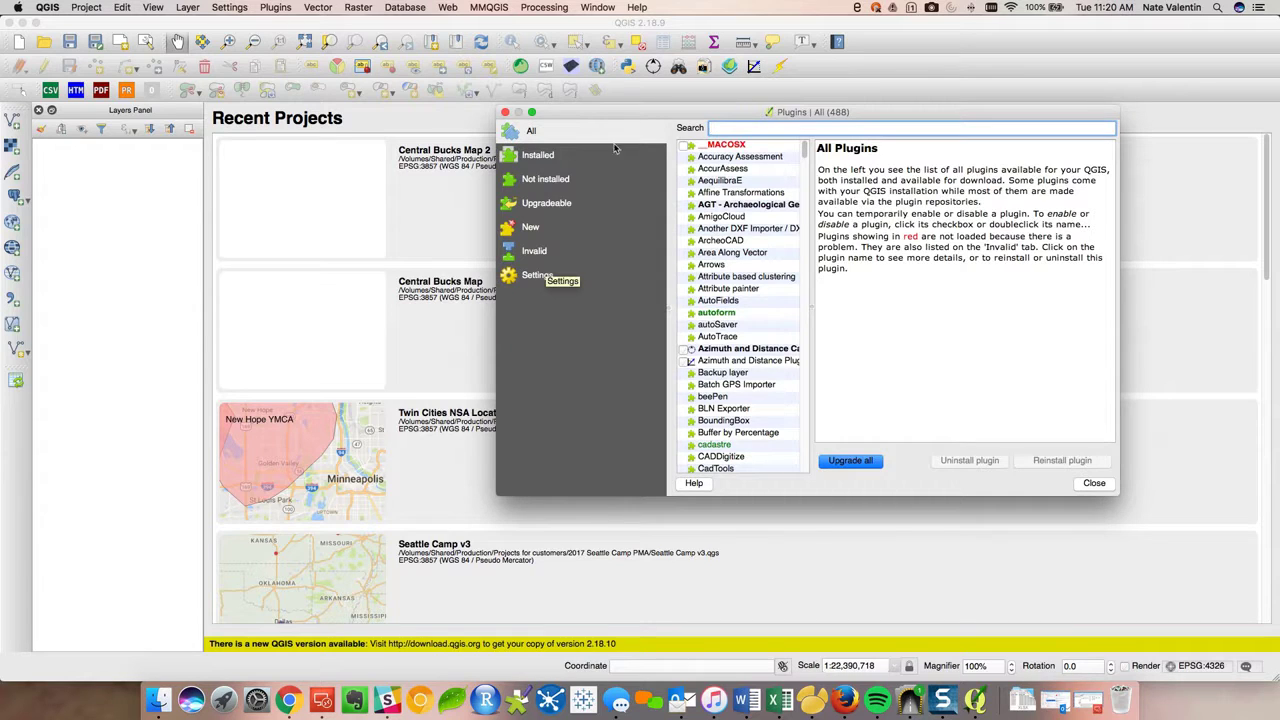
# Search the plugin manager for 'layers' and show only Installed plugins to locate OpenLayers Plugin
pyautogui.moveTo(622, 115); pyautogui.dragTo(559, 110)
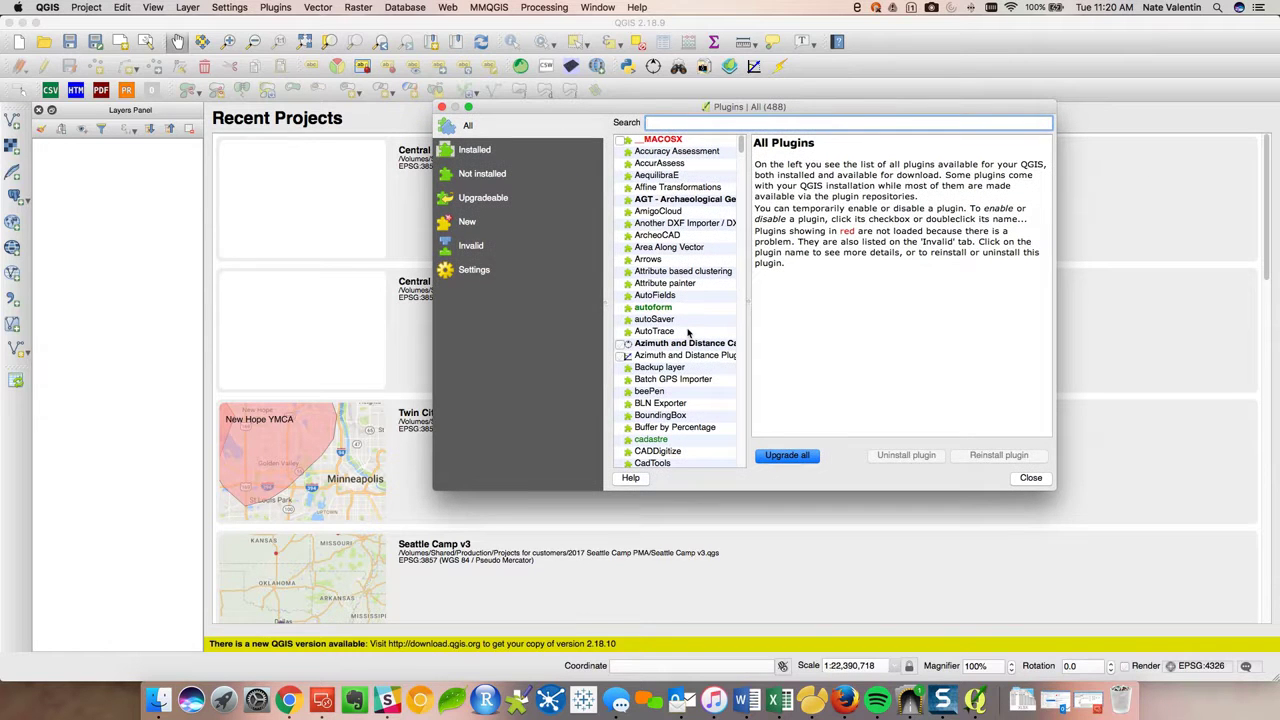
pyautogui.press('Tab')
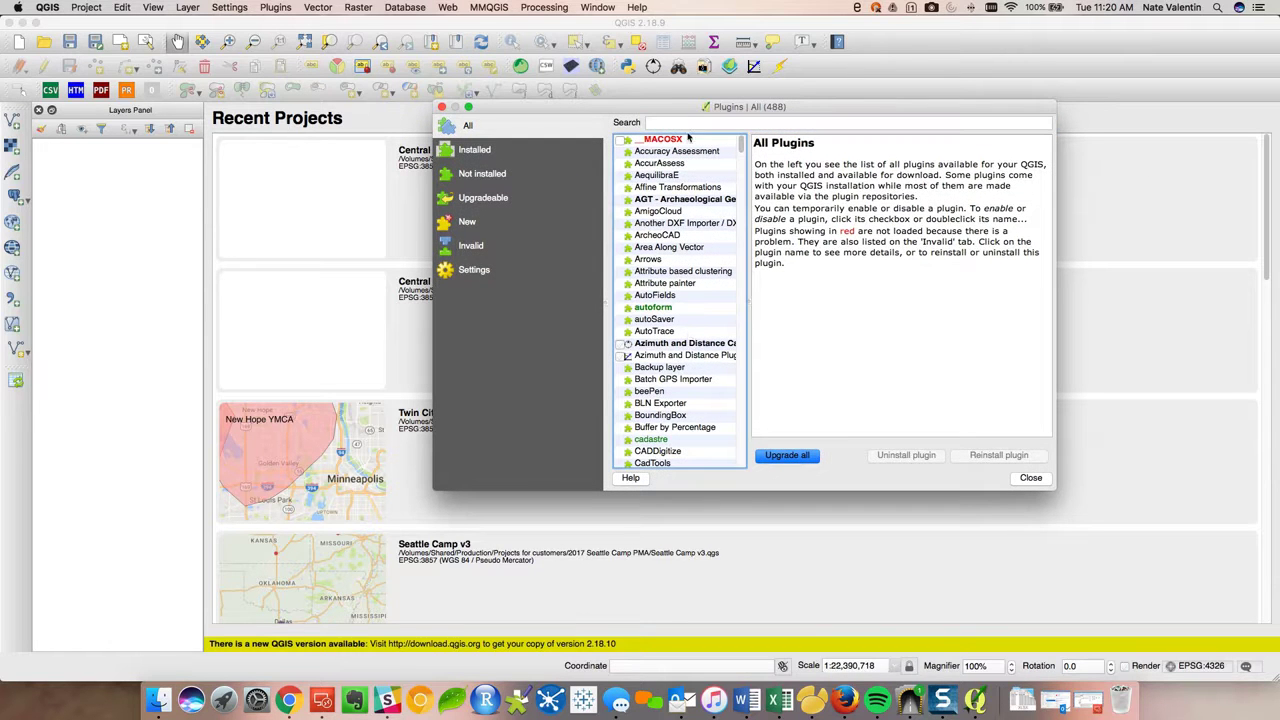
pyautogui.click(688, 123)
pyautogui.write('layers')
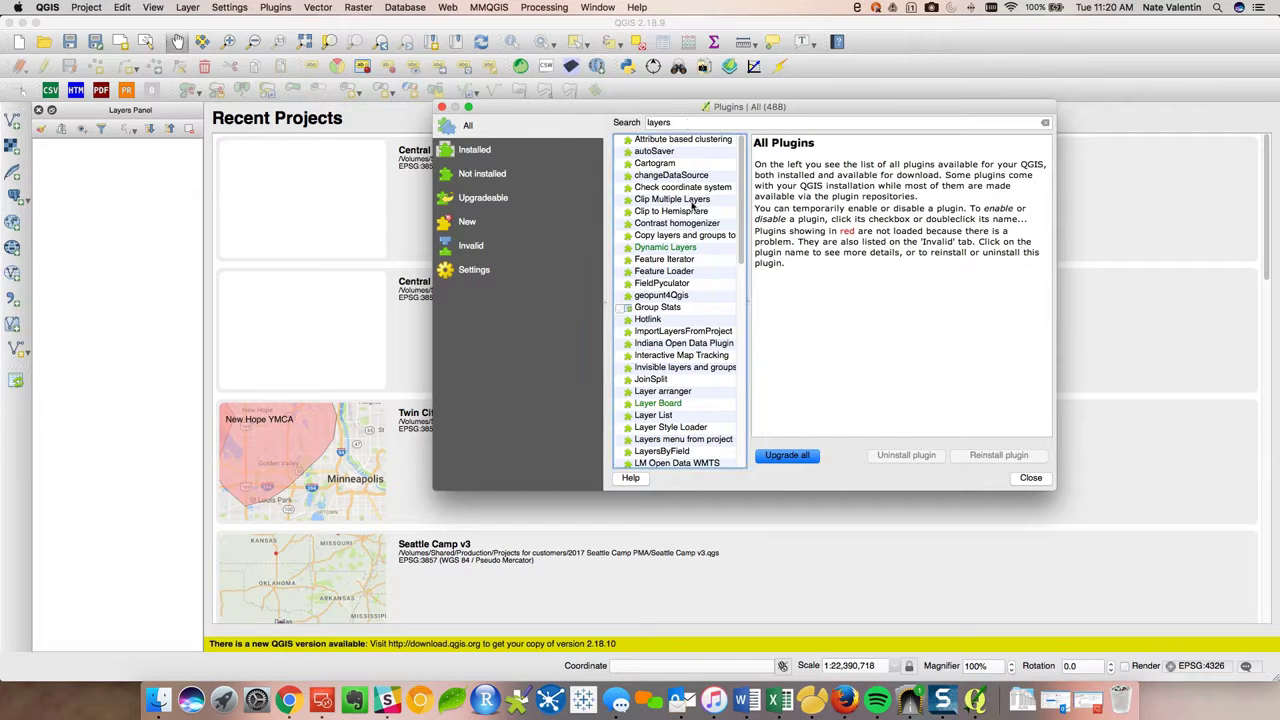
pyautogui.press('Tab')
pyautogui.scroll(-3, 684, 372)
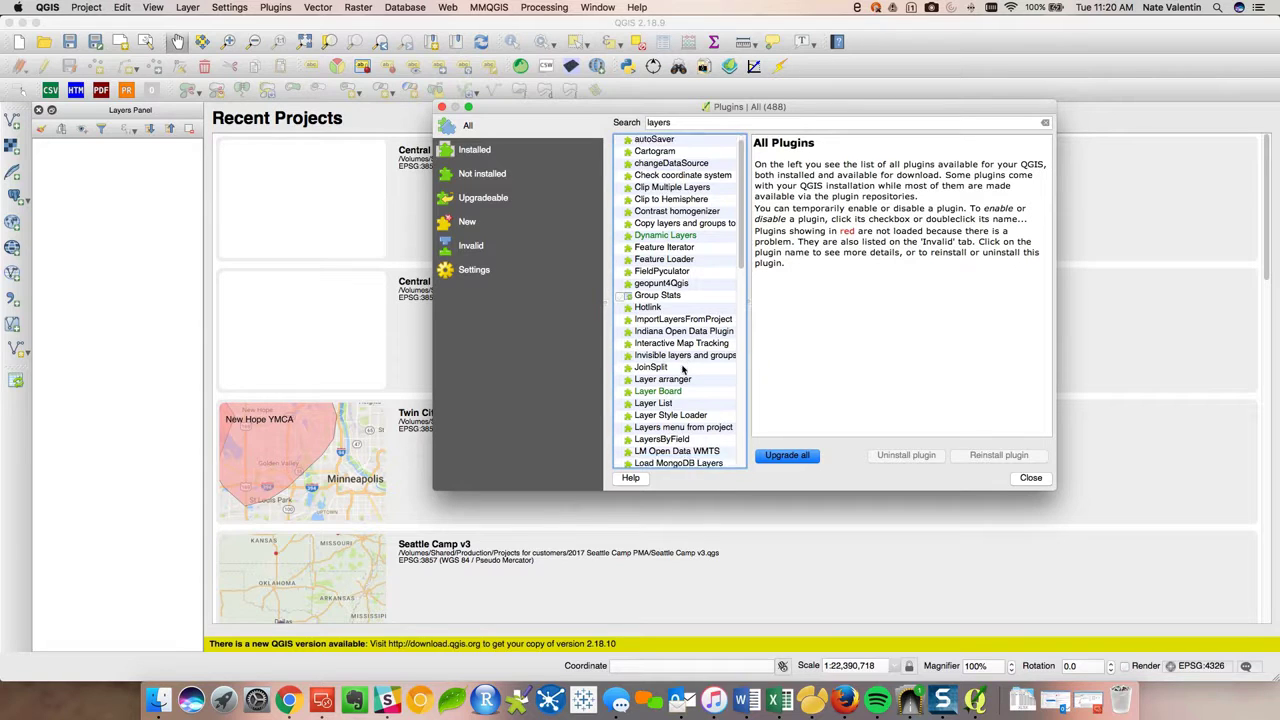
pyautogui.scroll(-2, 684, 370)
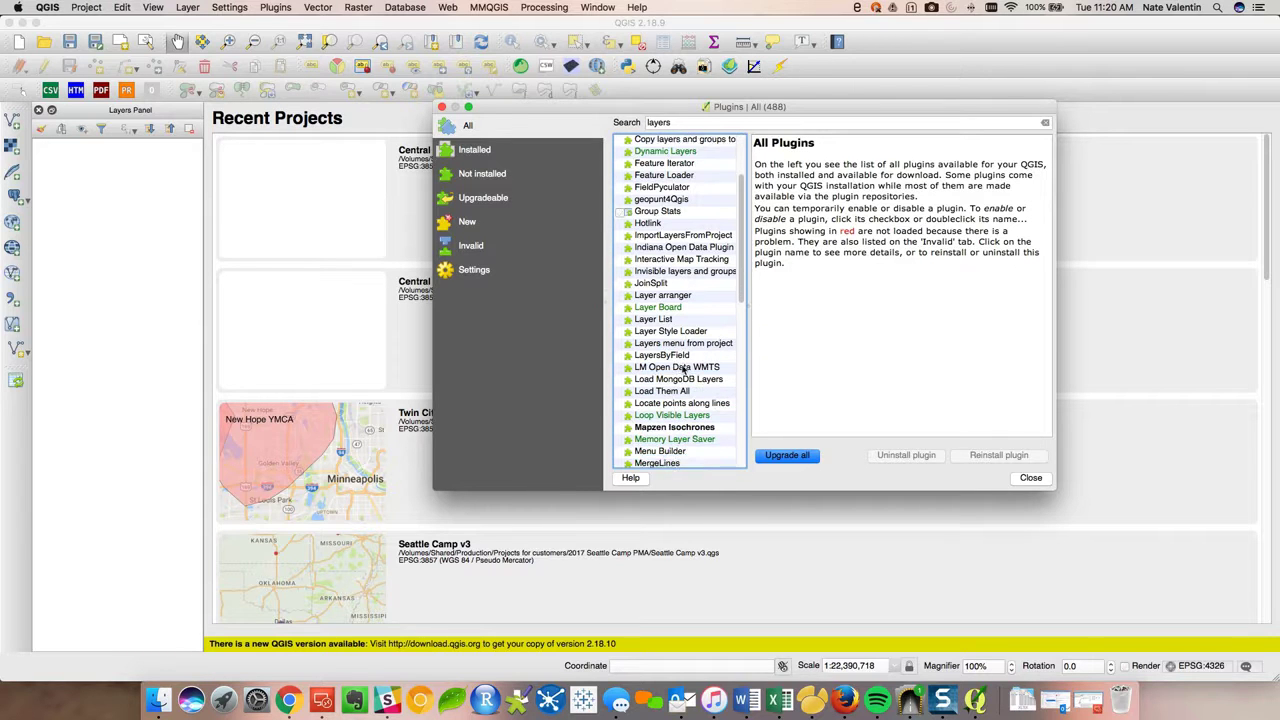
pyautogui.click(473, 150)
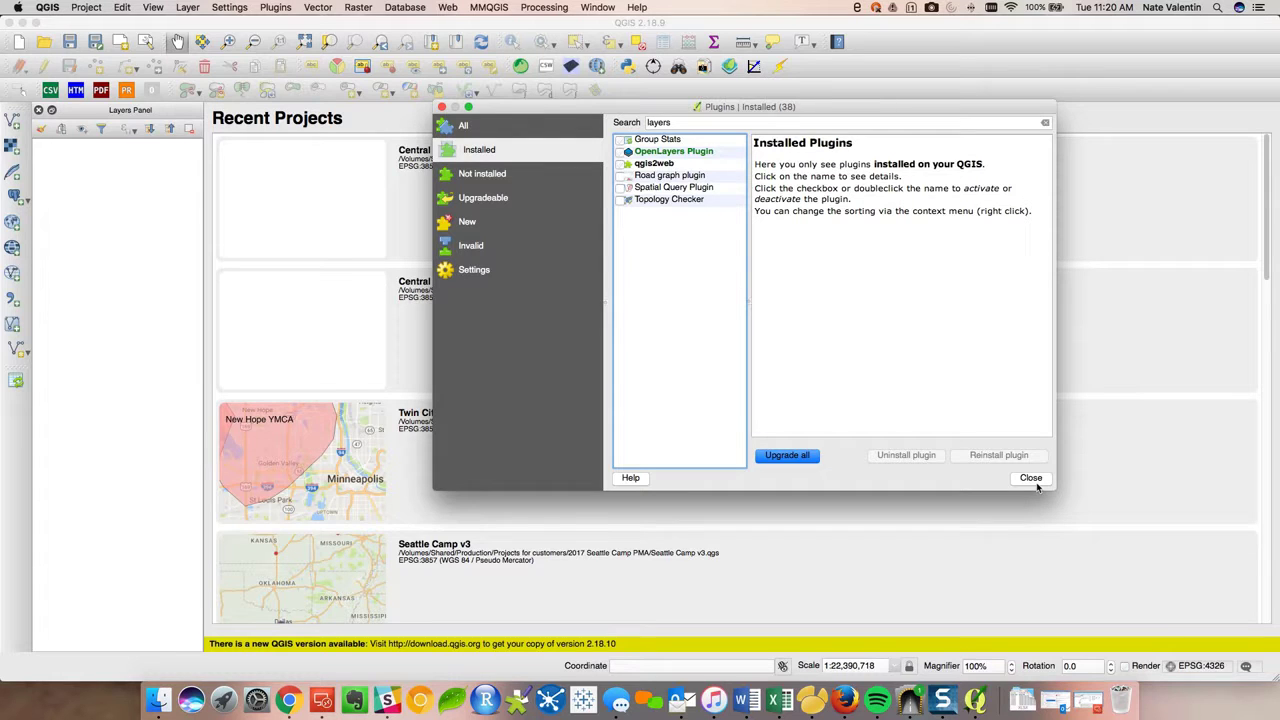
# Browse the Group Stats and Road graph plugin entries, leaving Road graph disabled
pyautogui.click(623, 143)
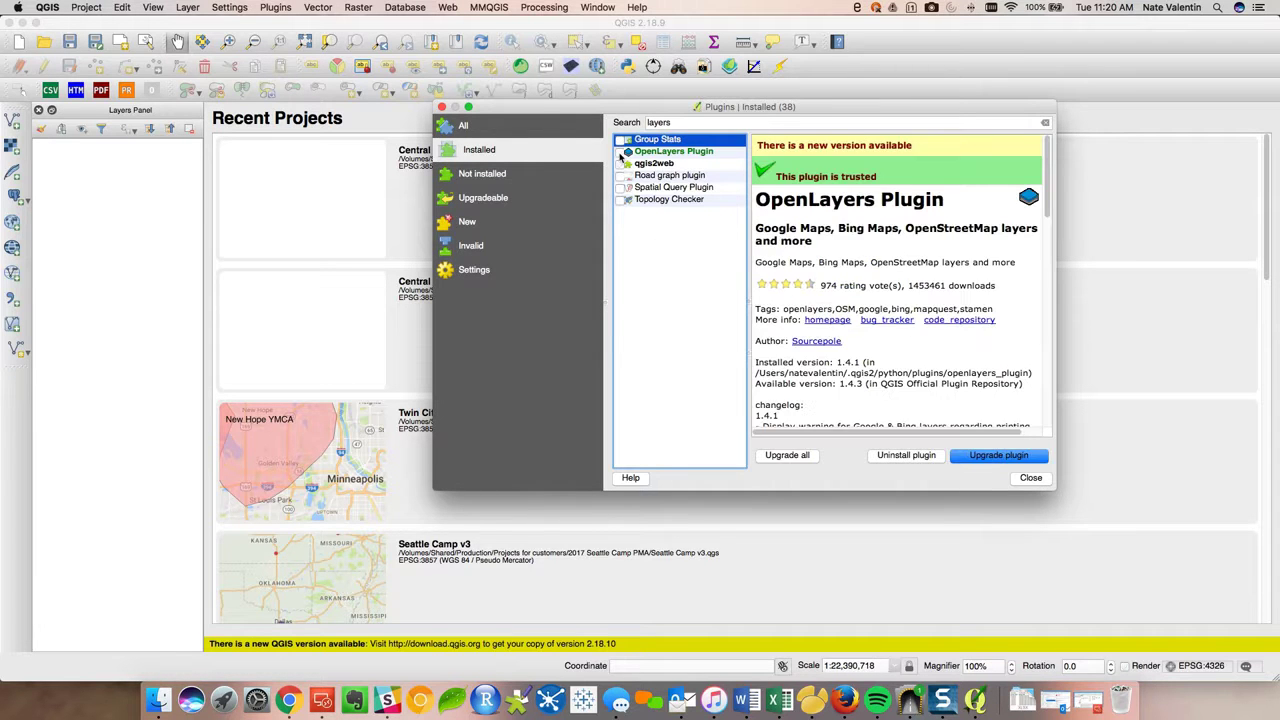
pyautogui.moveTo(624, 152)
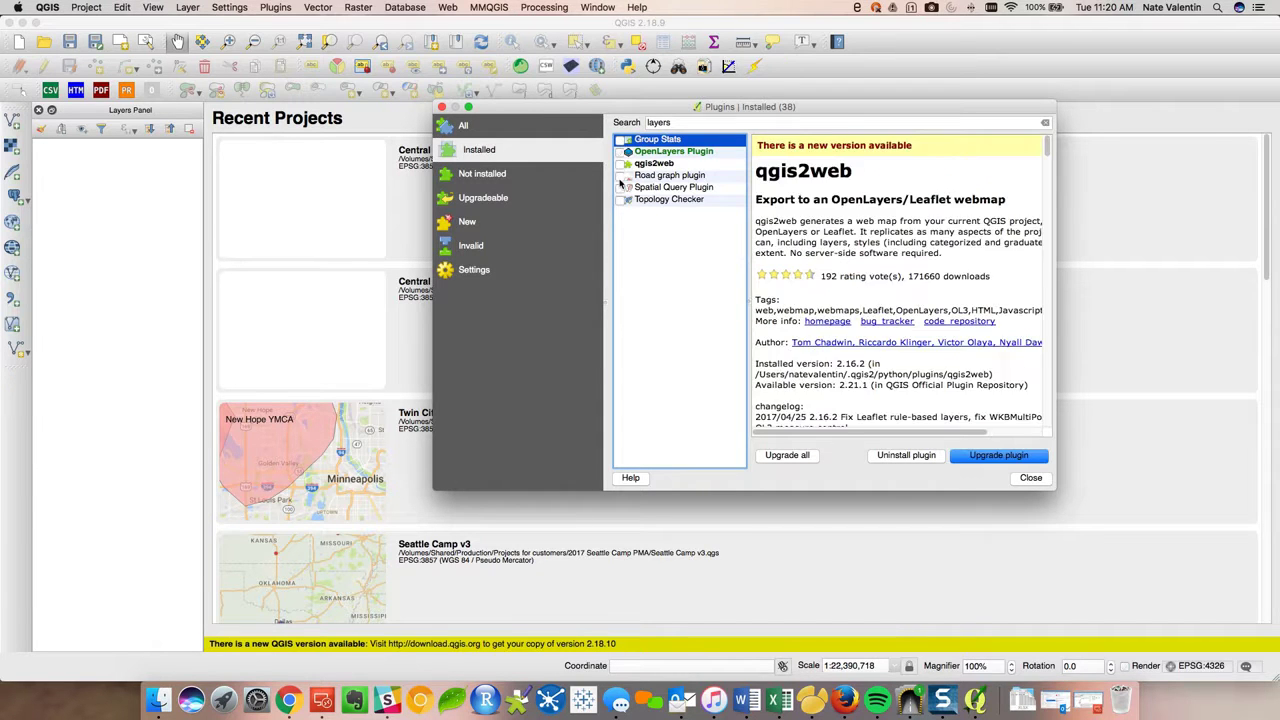
pyautogui.click(621, 176)
pyautogui.click(621, 176)
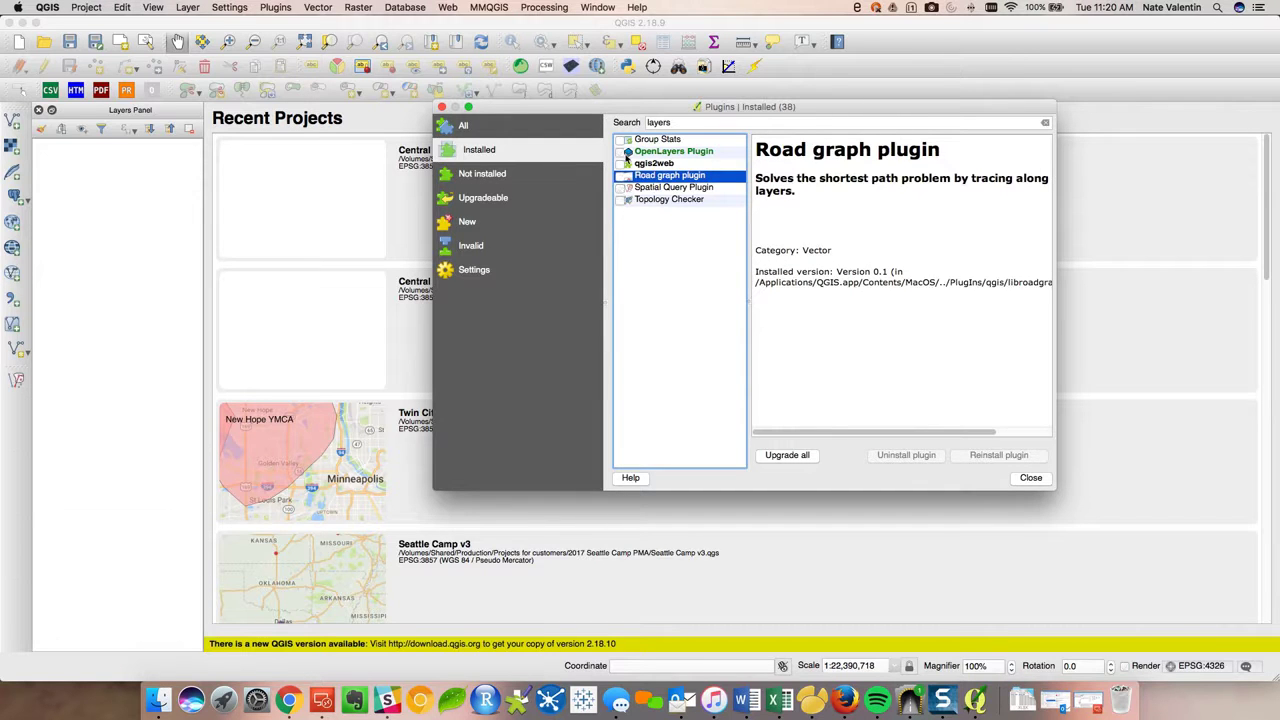
# Upgrade the OpenLayers Plugin to version 1.4.3 and close the plugin manager
pyautogui.click(712, 152)
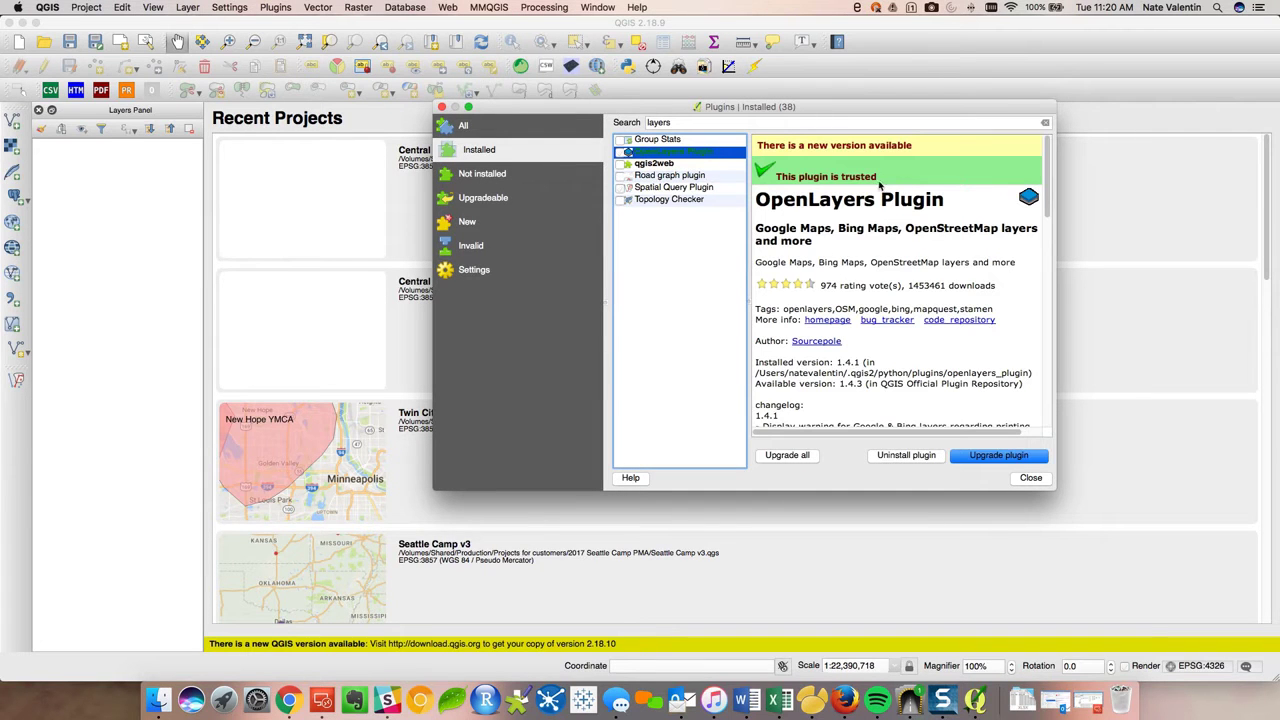
pyautogui.click(1001, 459)
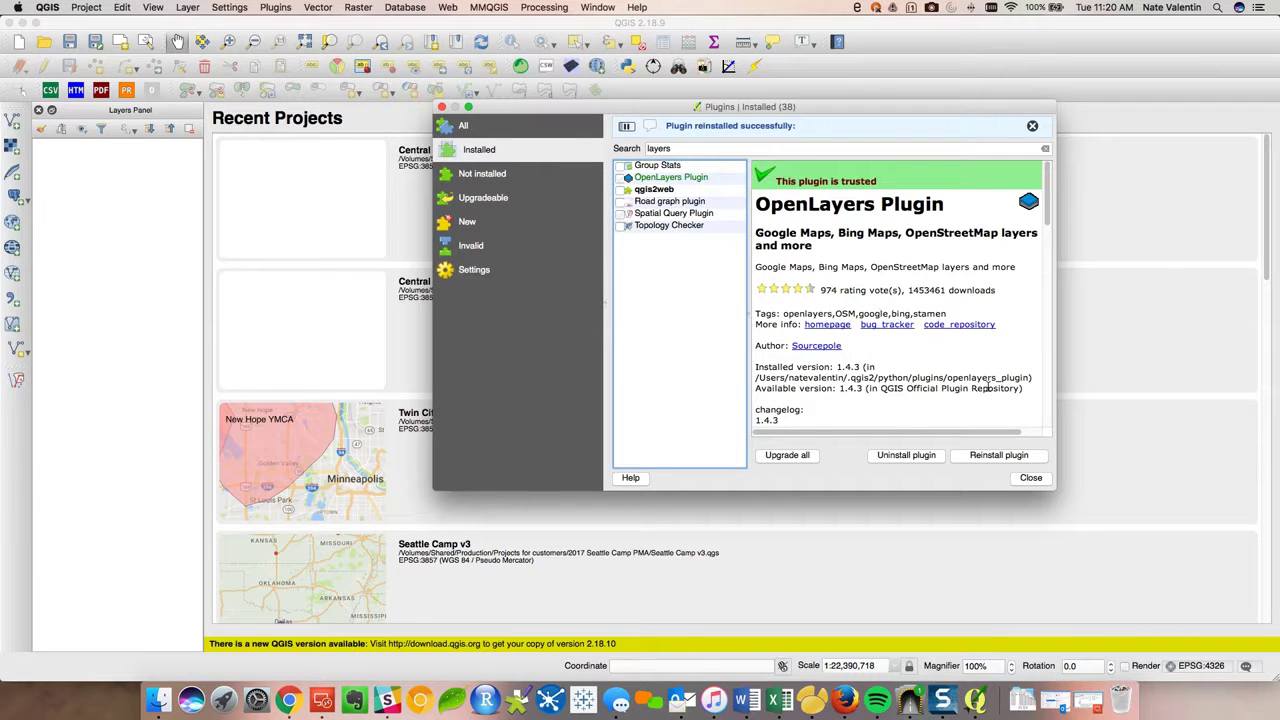
pyautogui.click(1030, 477)
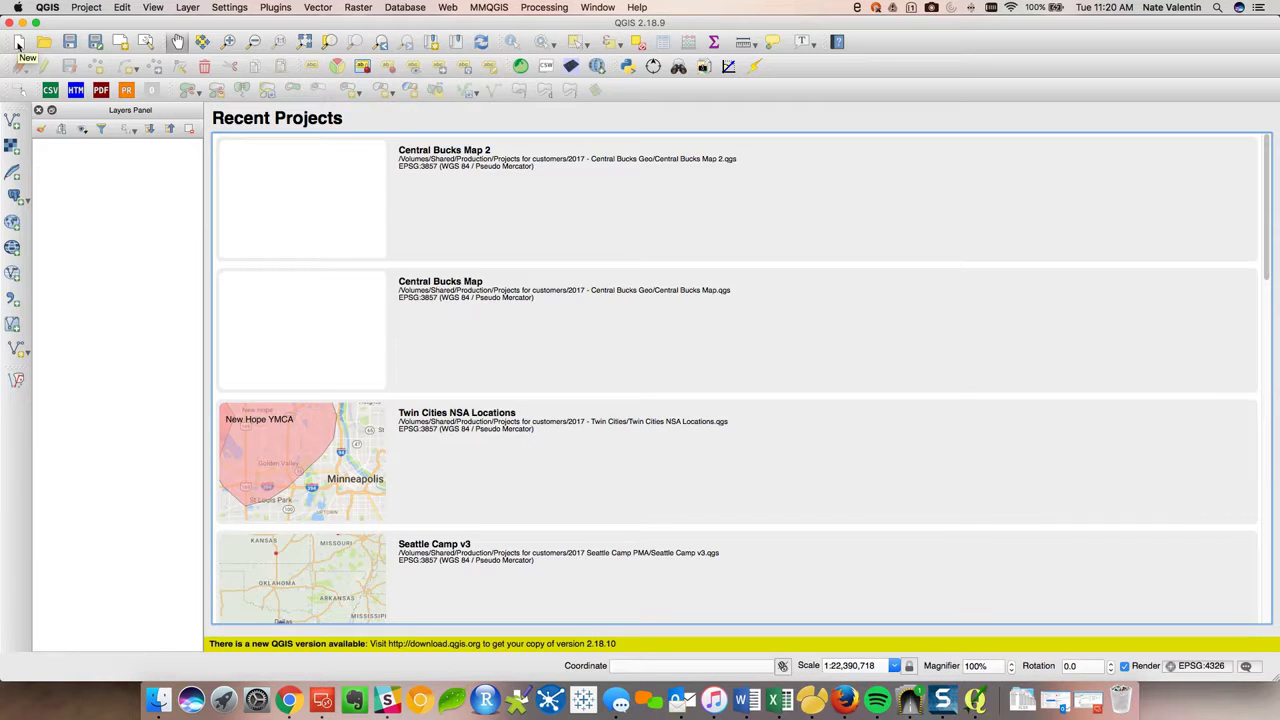
# Create a new project and add Google Streets from Web > OpenLayers plugin > Google Maps
pyautogui.click(18, 44)
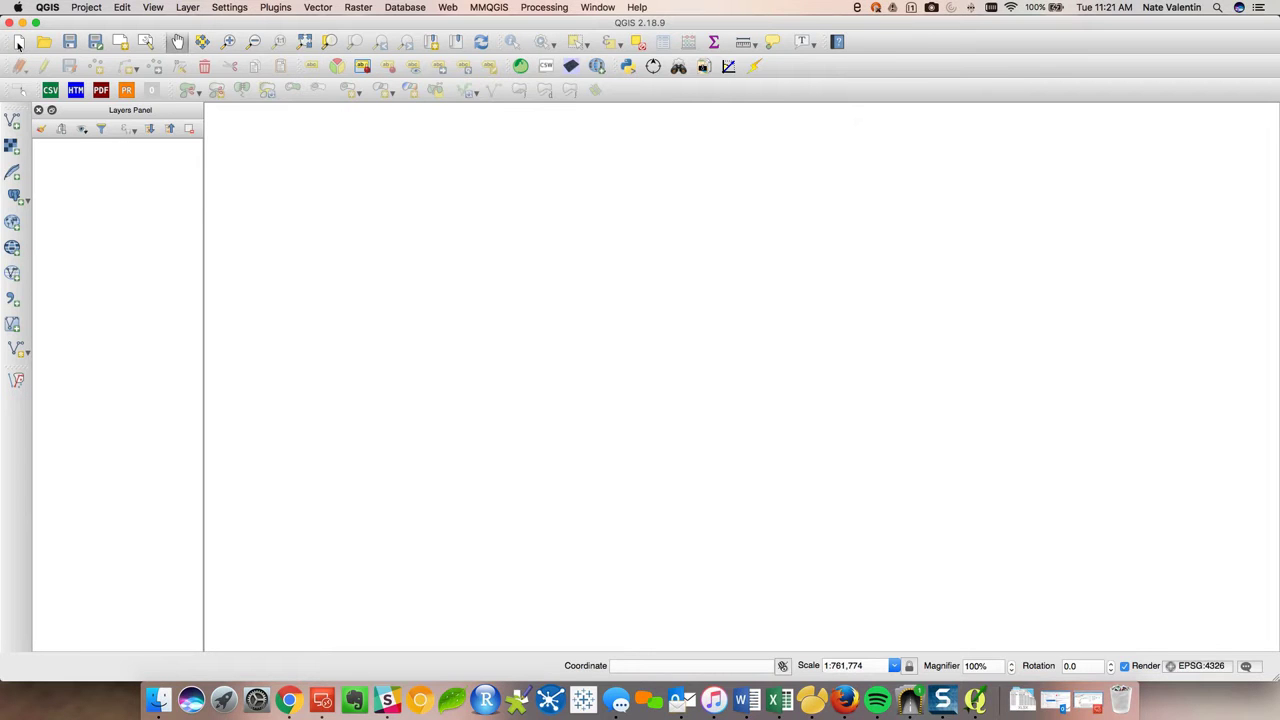
pyautogui.click(450, 9)
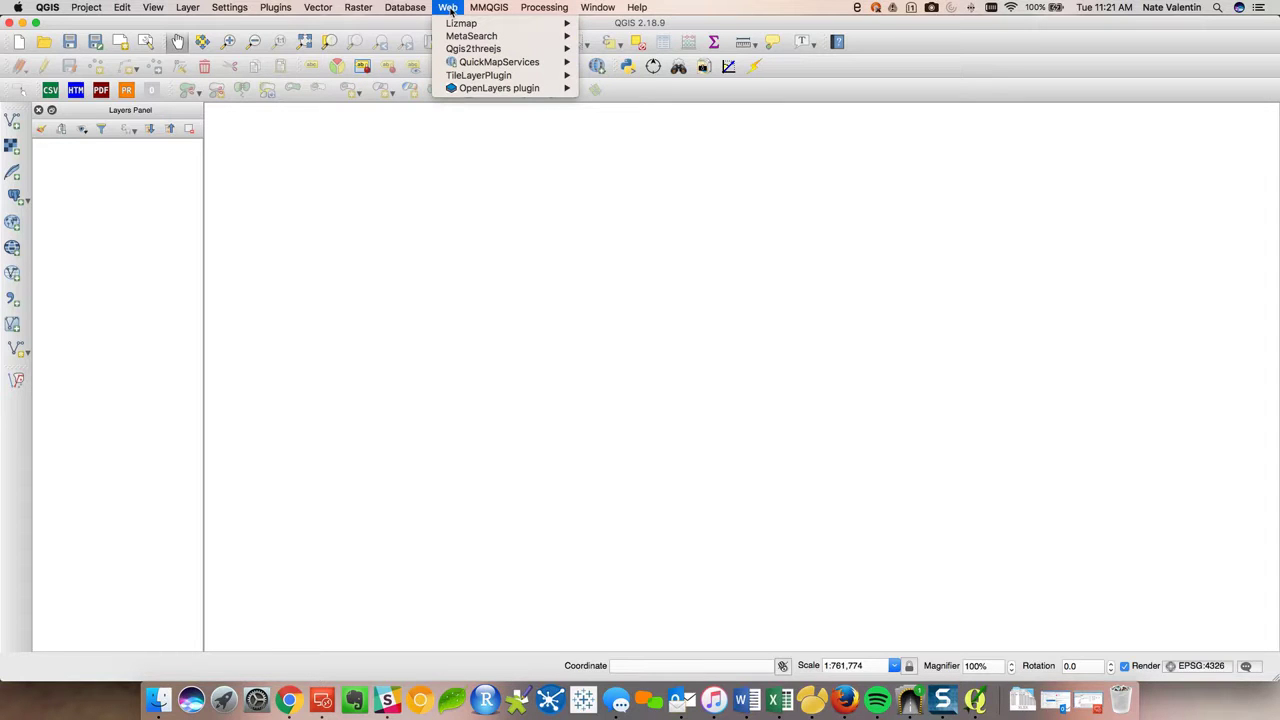
pyautogui.moveTo(507, 90)
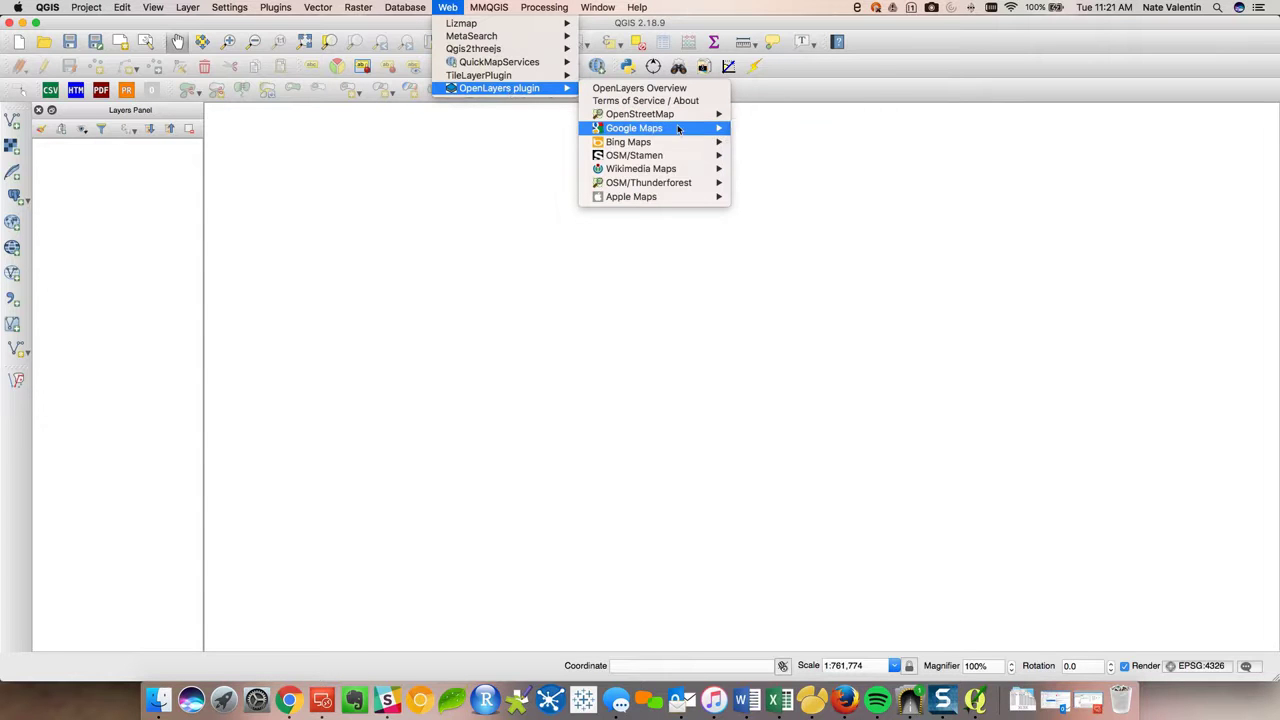
pyautogui.moveTo(677, 129)
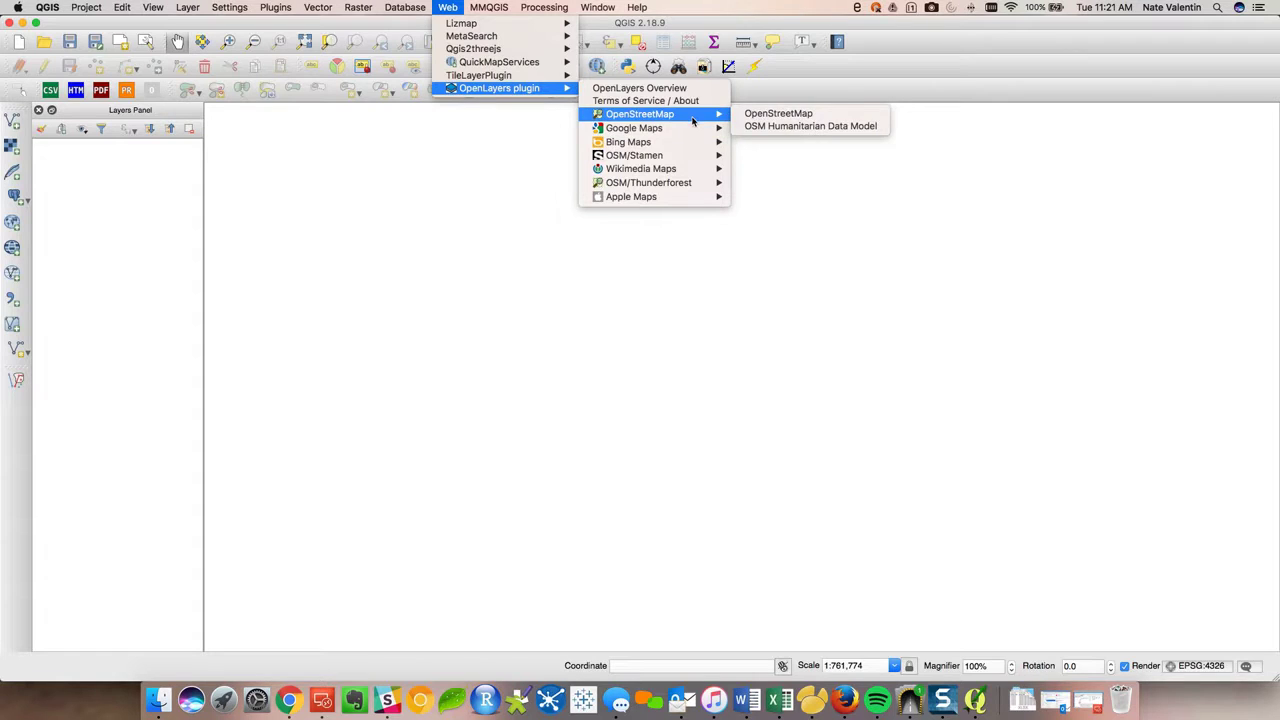
pyautogui.moveTo(705, 134)
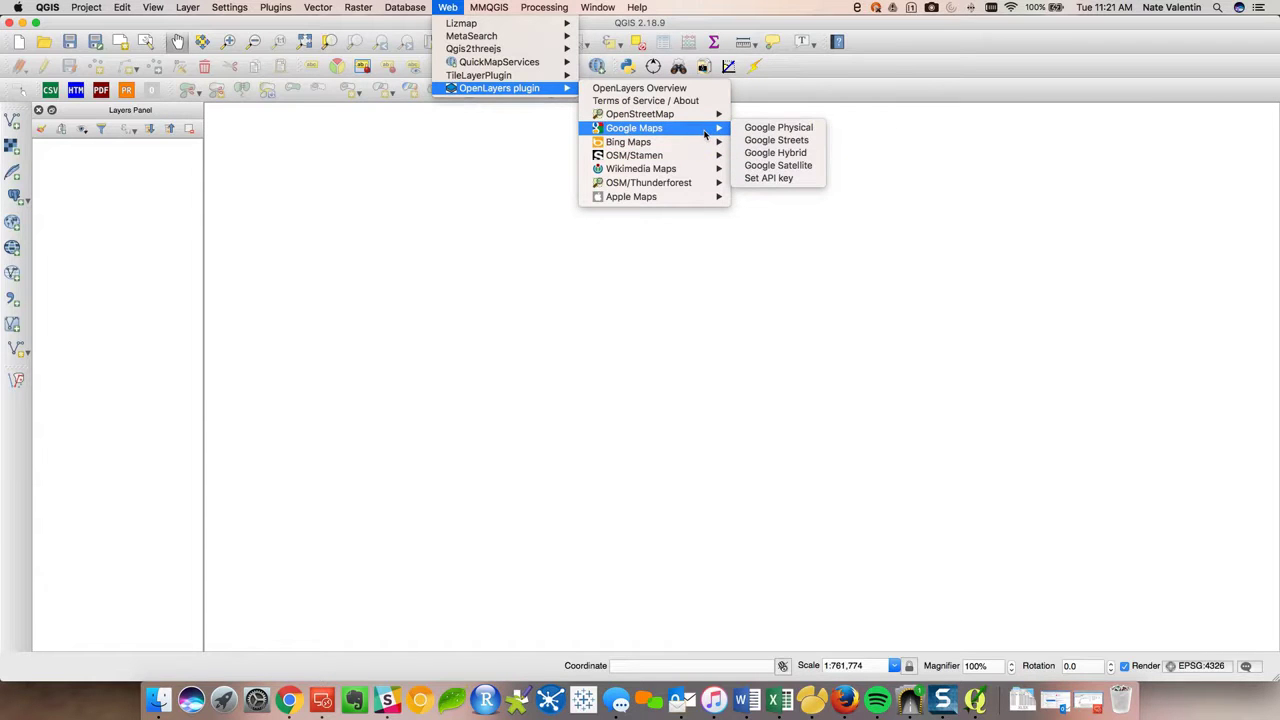
pyautogui.click(816, 141)
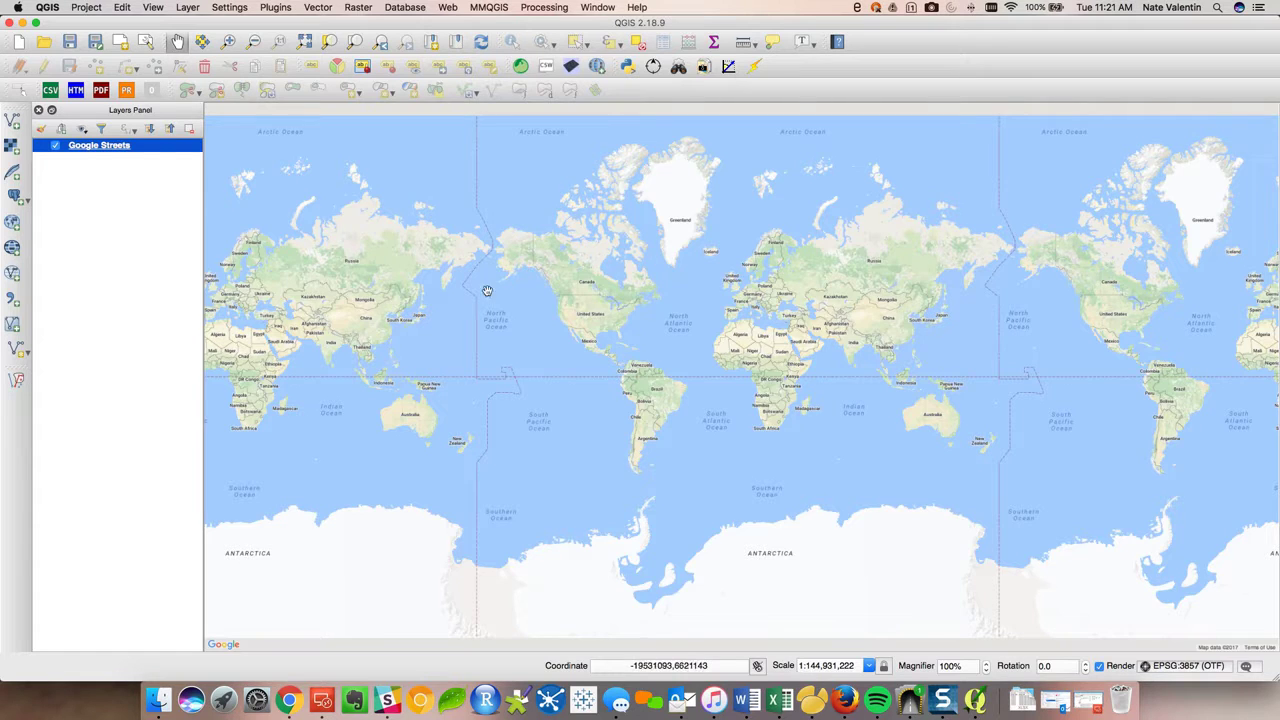
# Zoom in and pan the map to center East Asia and the western Pacific down to Australia
pyautogui.scroll(2, 368, 363)
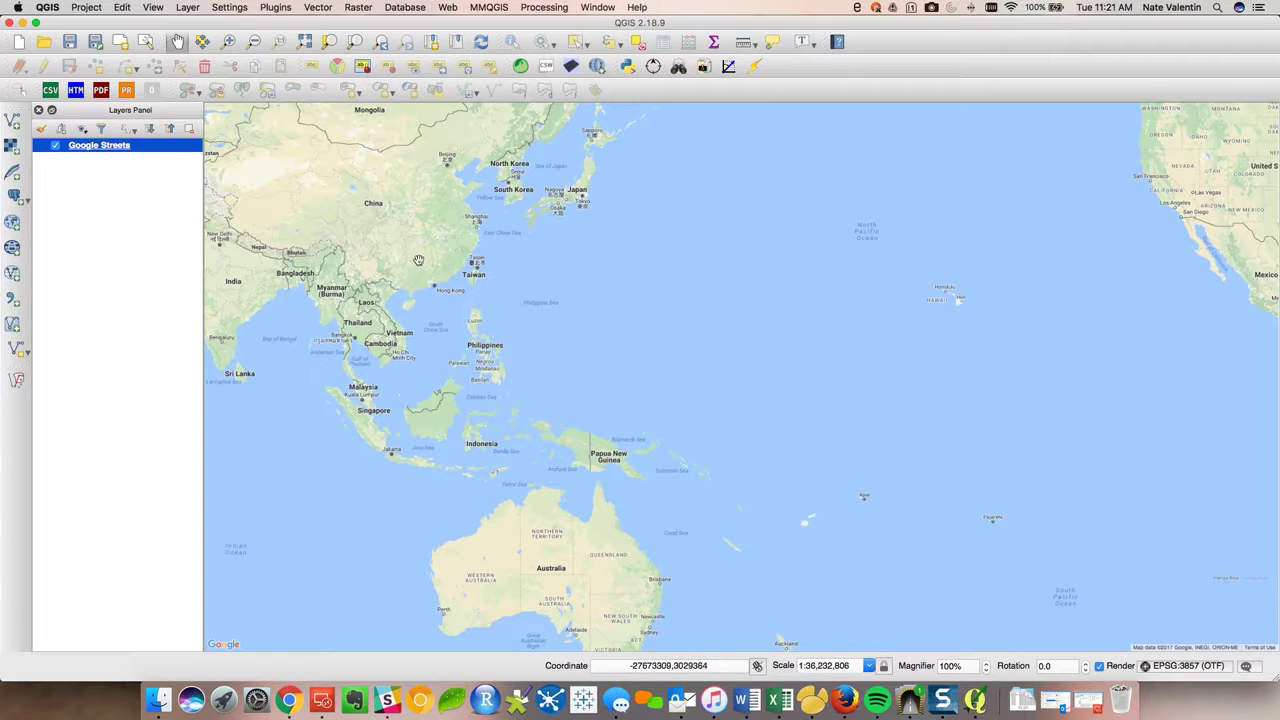
pyautogui.moveTo(430, 263); pyautogui.dragTo(486, 277)
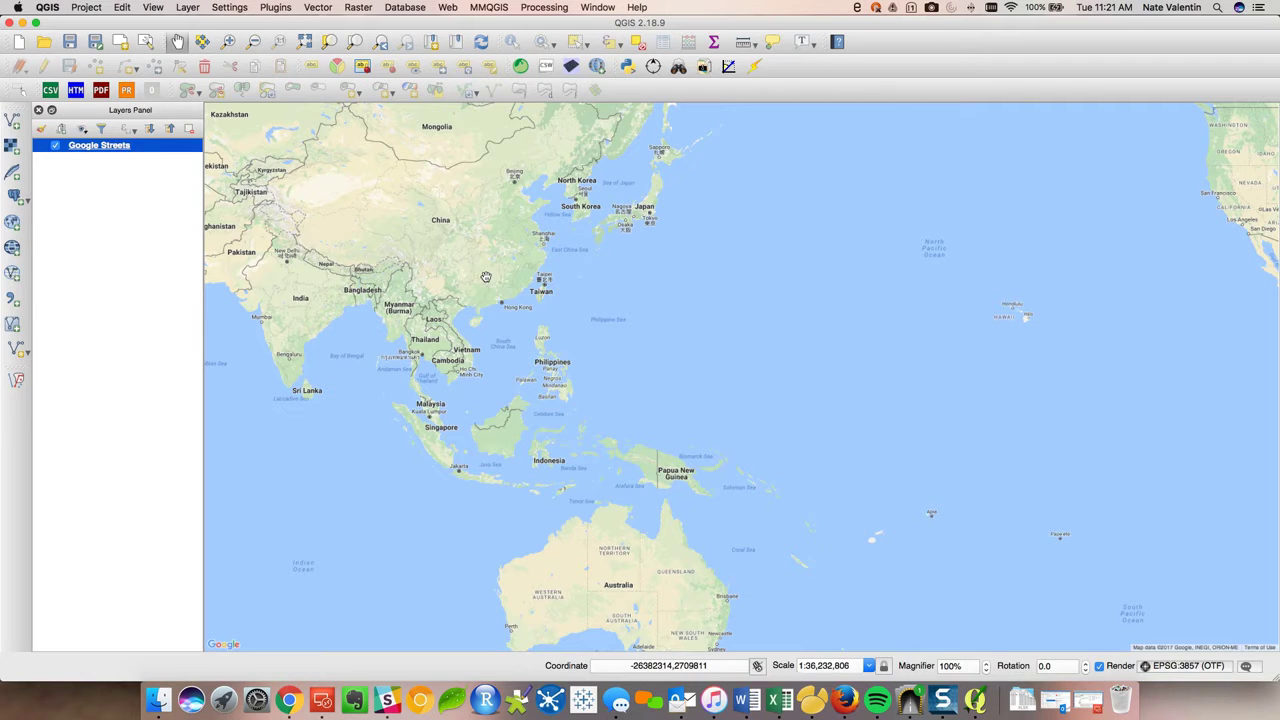